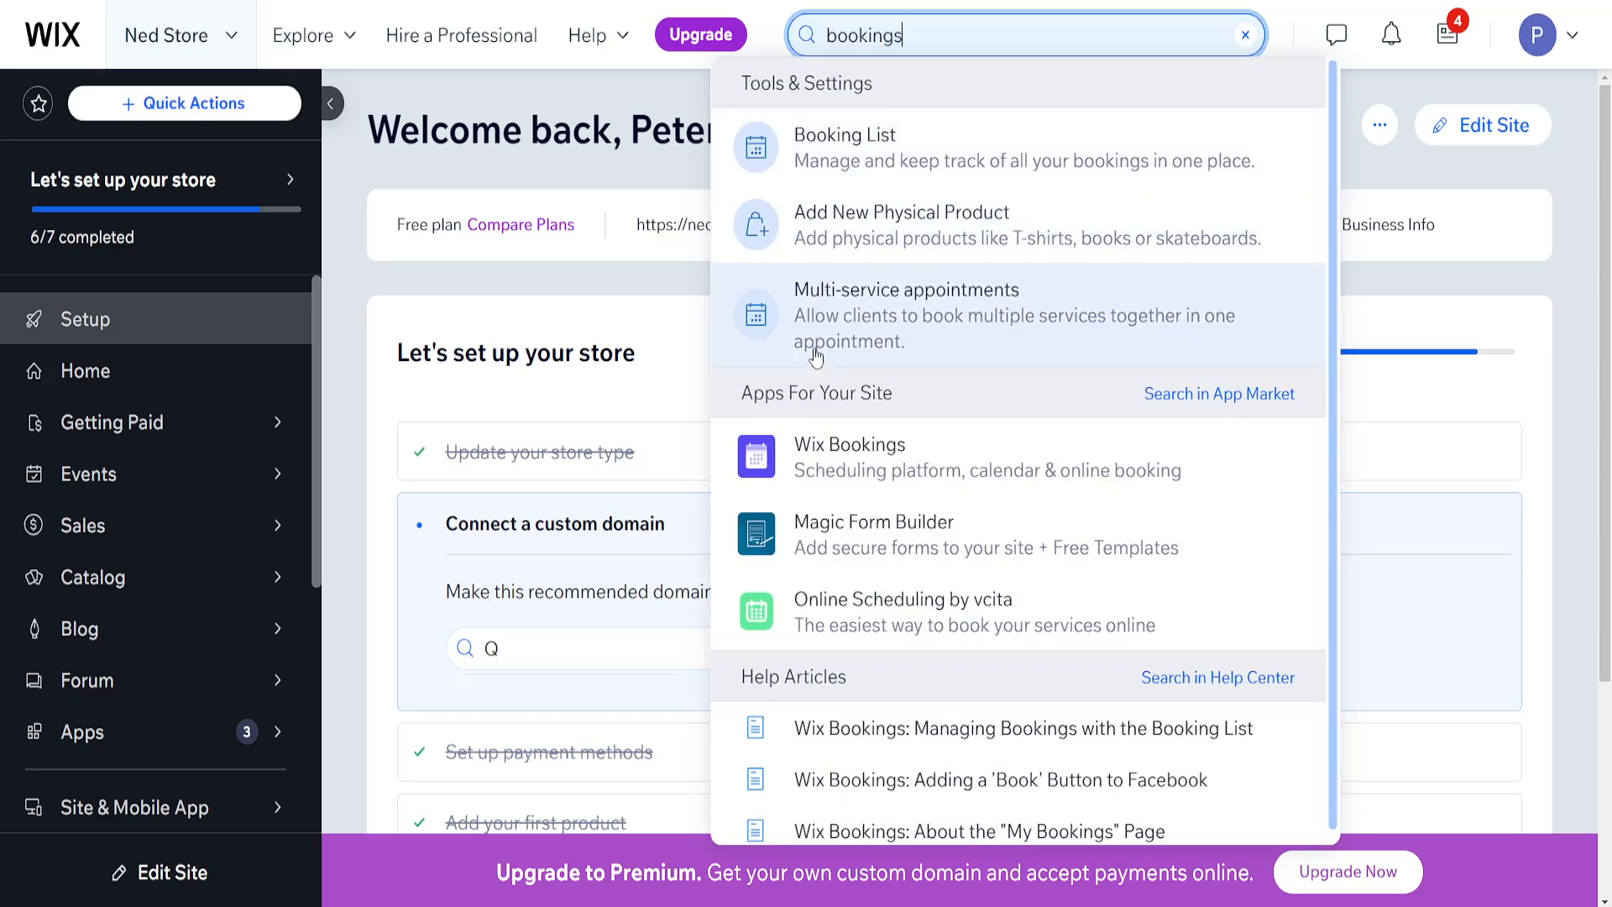
Step: Add the Wix Bookings app to the site and continue to the site editor
click(883, 463)
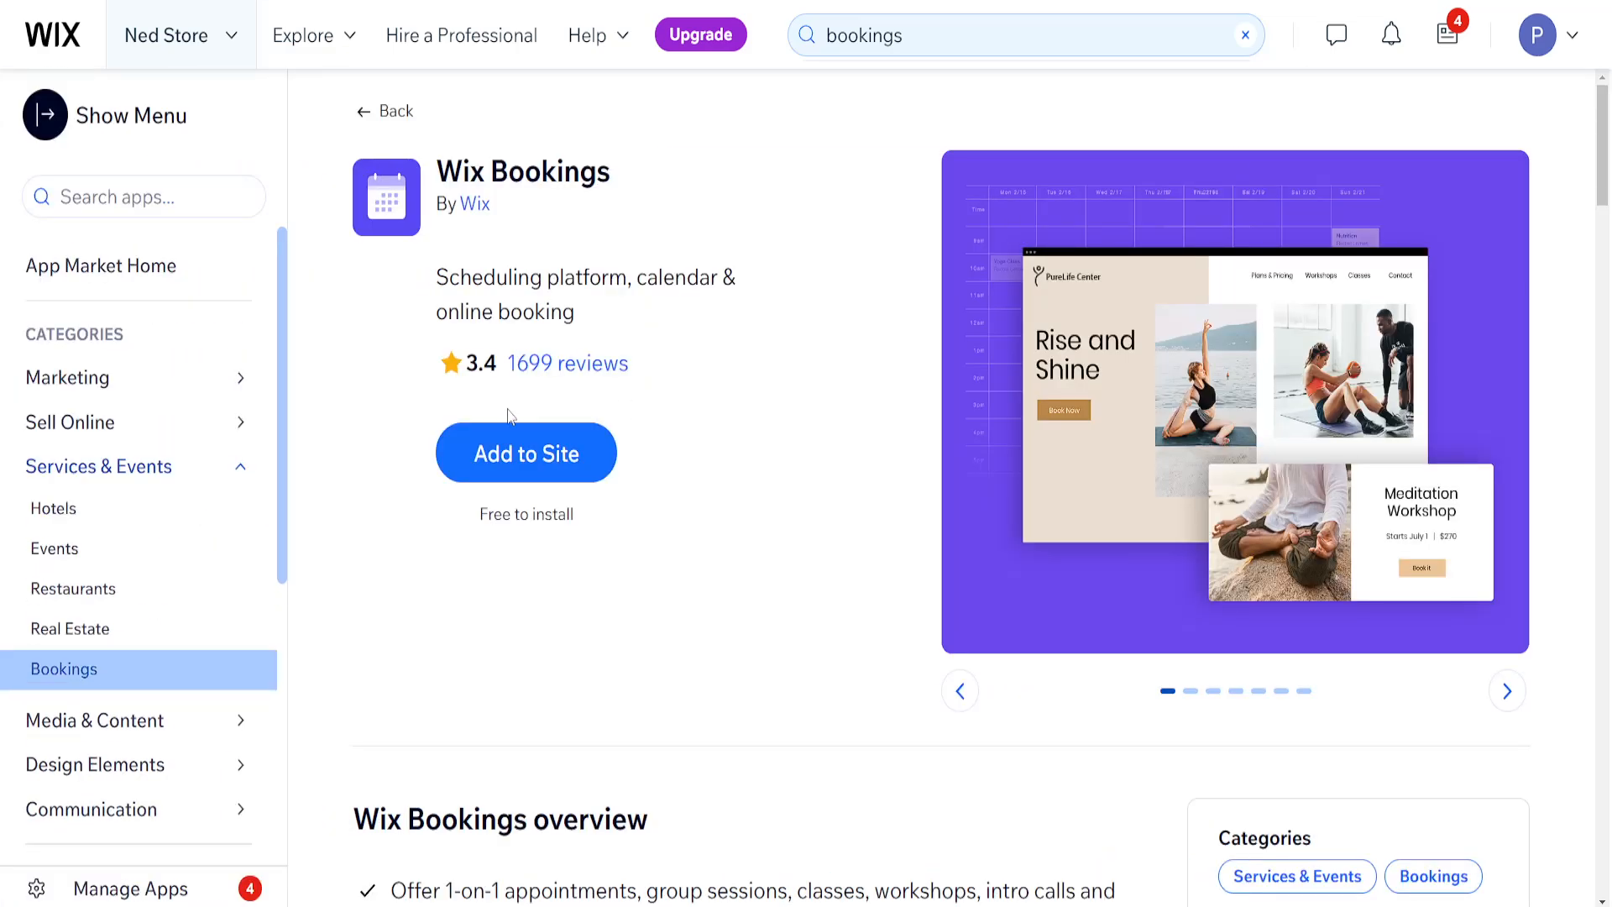
click(527, 455)
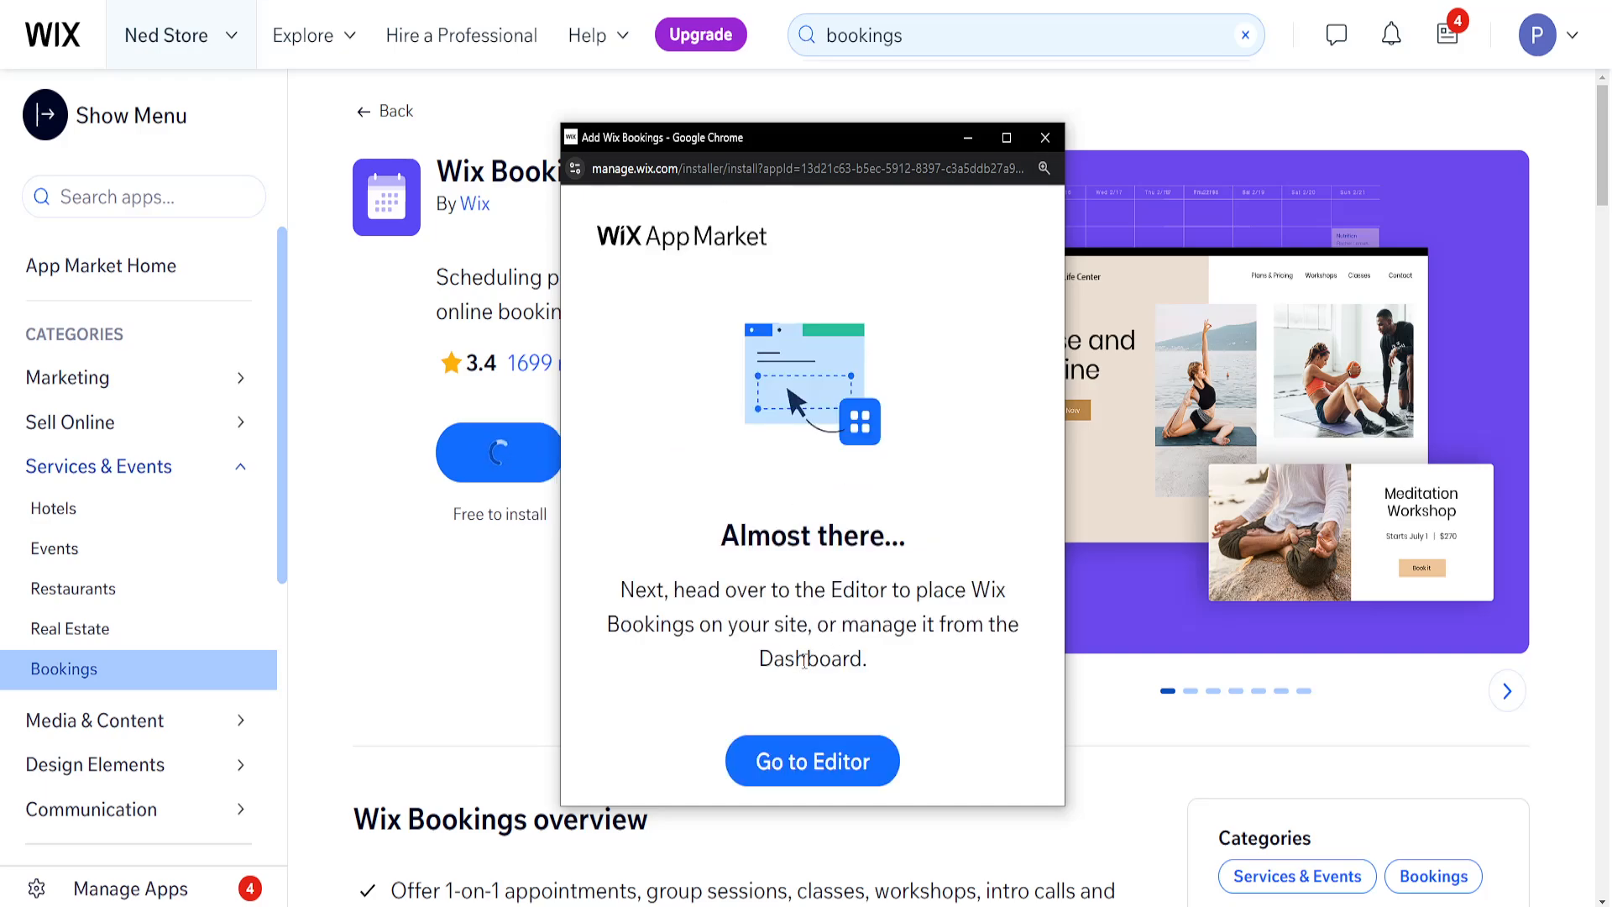
click(826, 766)
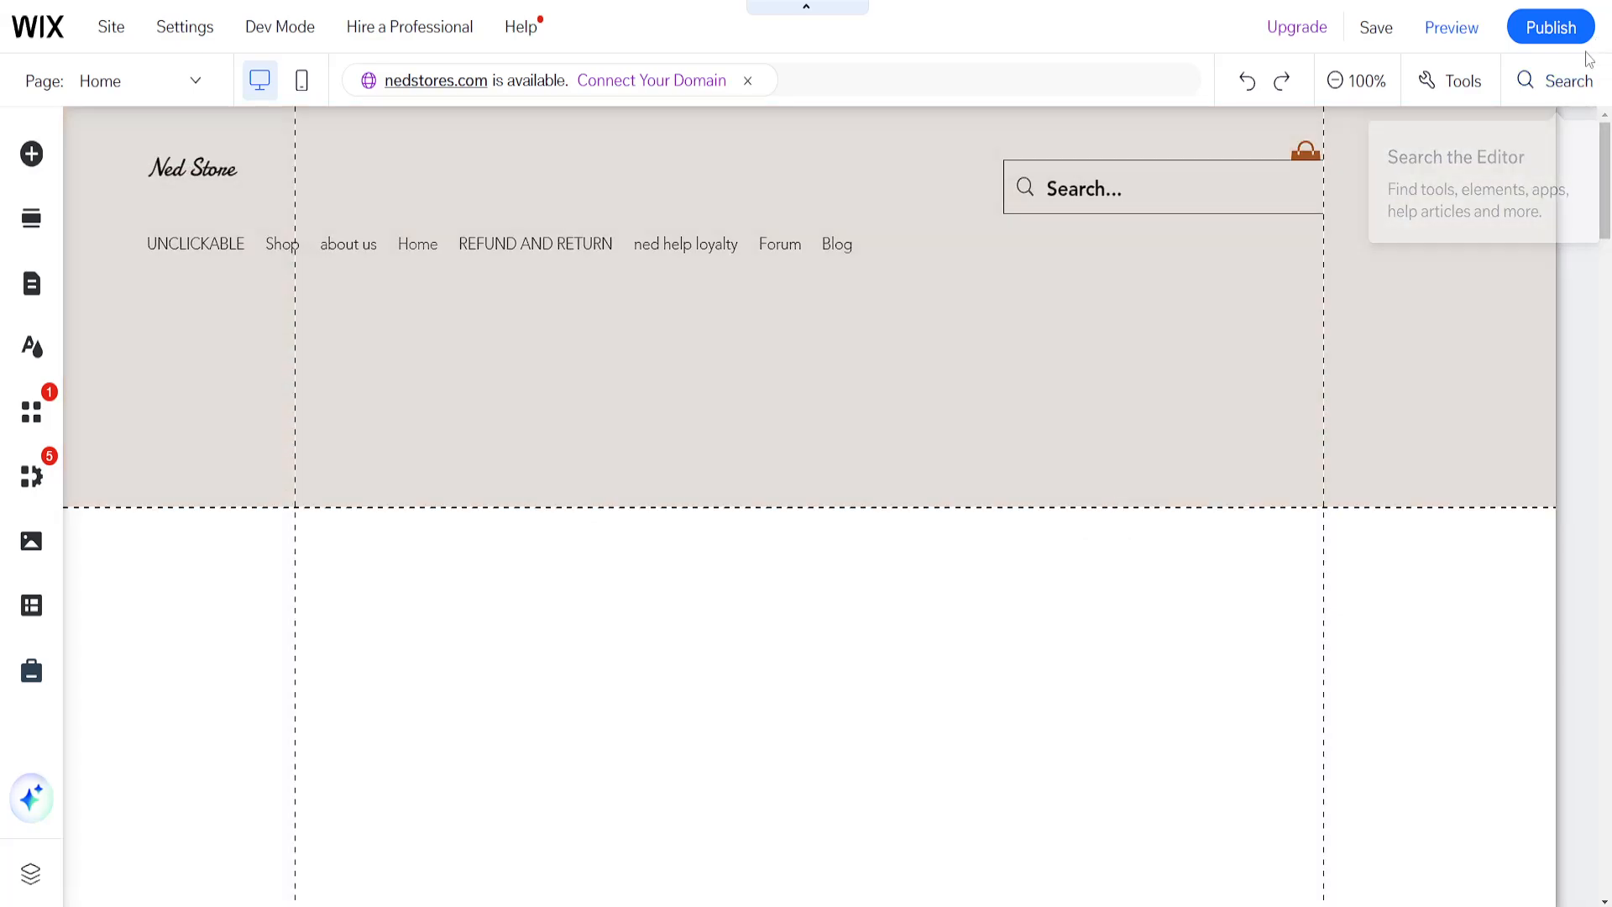
Step: Search the editor for "bookings" and open the installed Wix Bookings app
click(1557, 84)
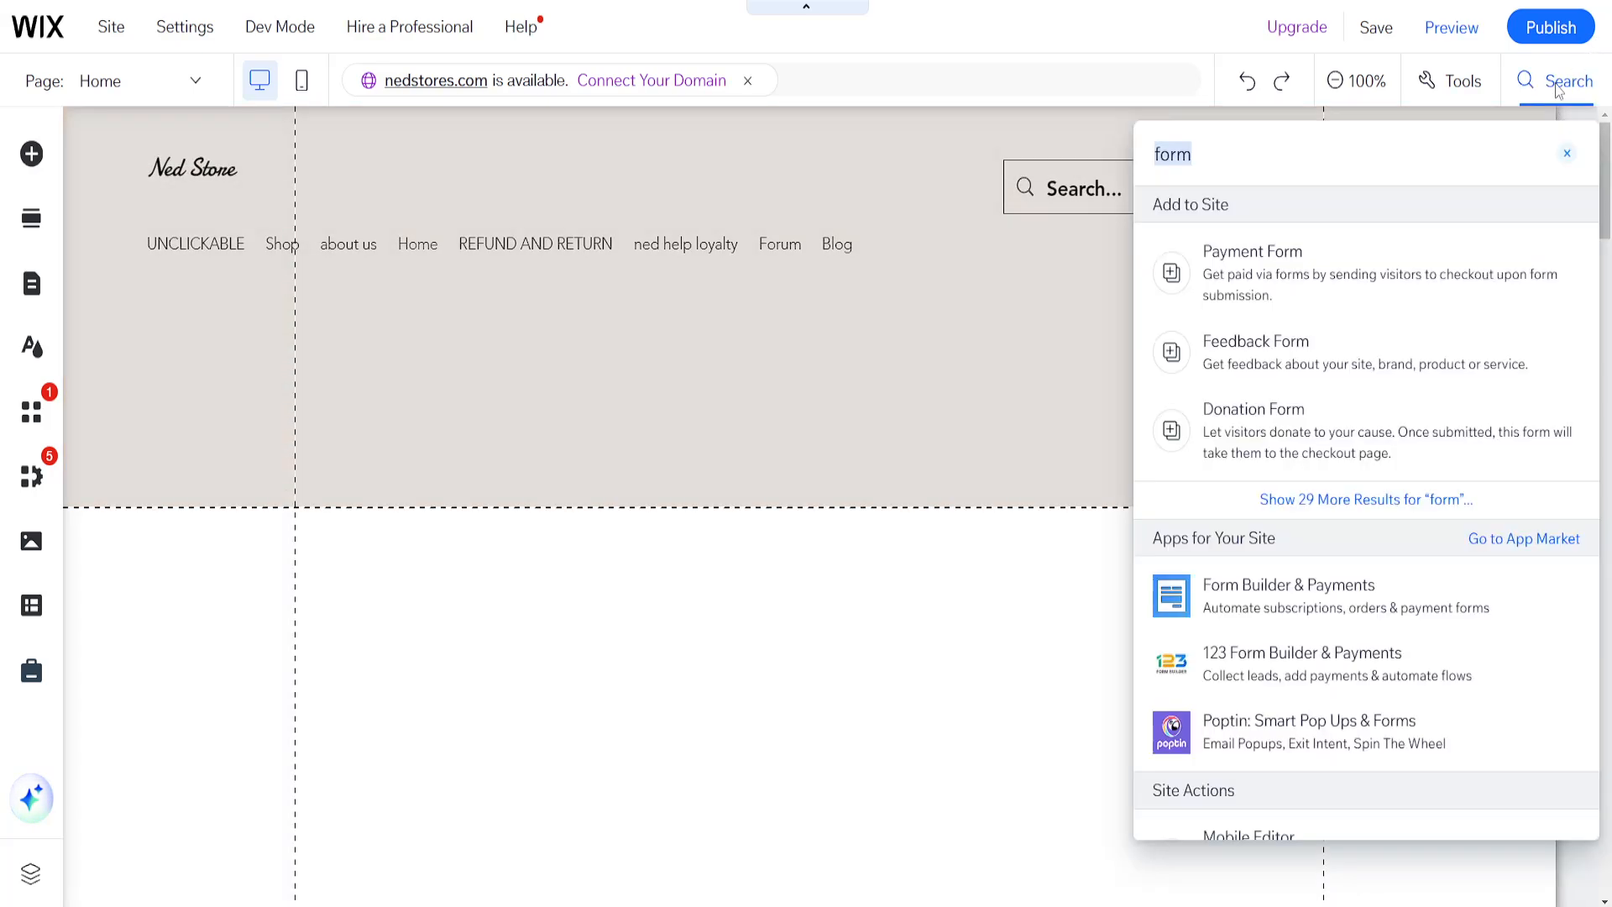
text(bookings)
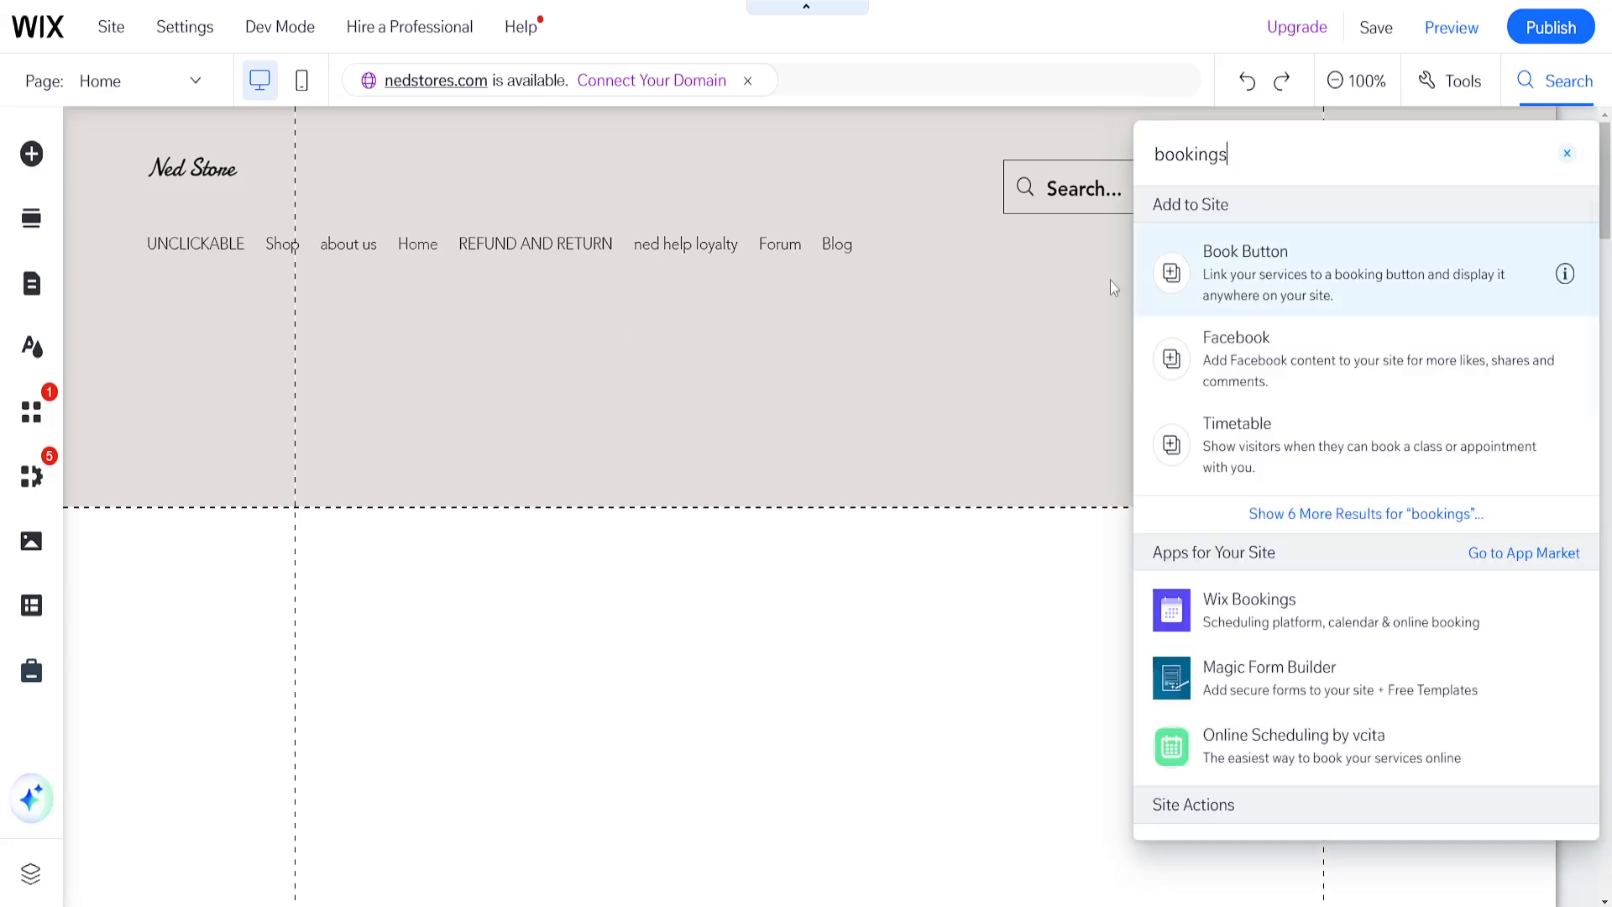
click(1192, 604)
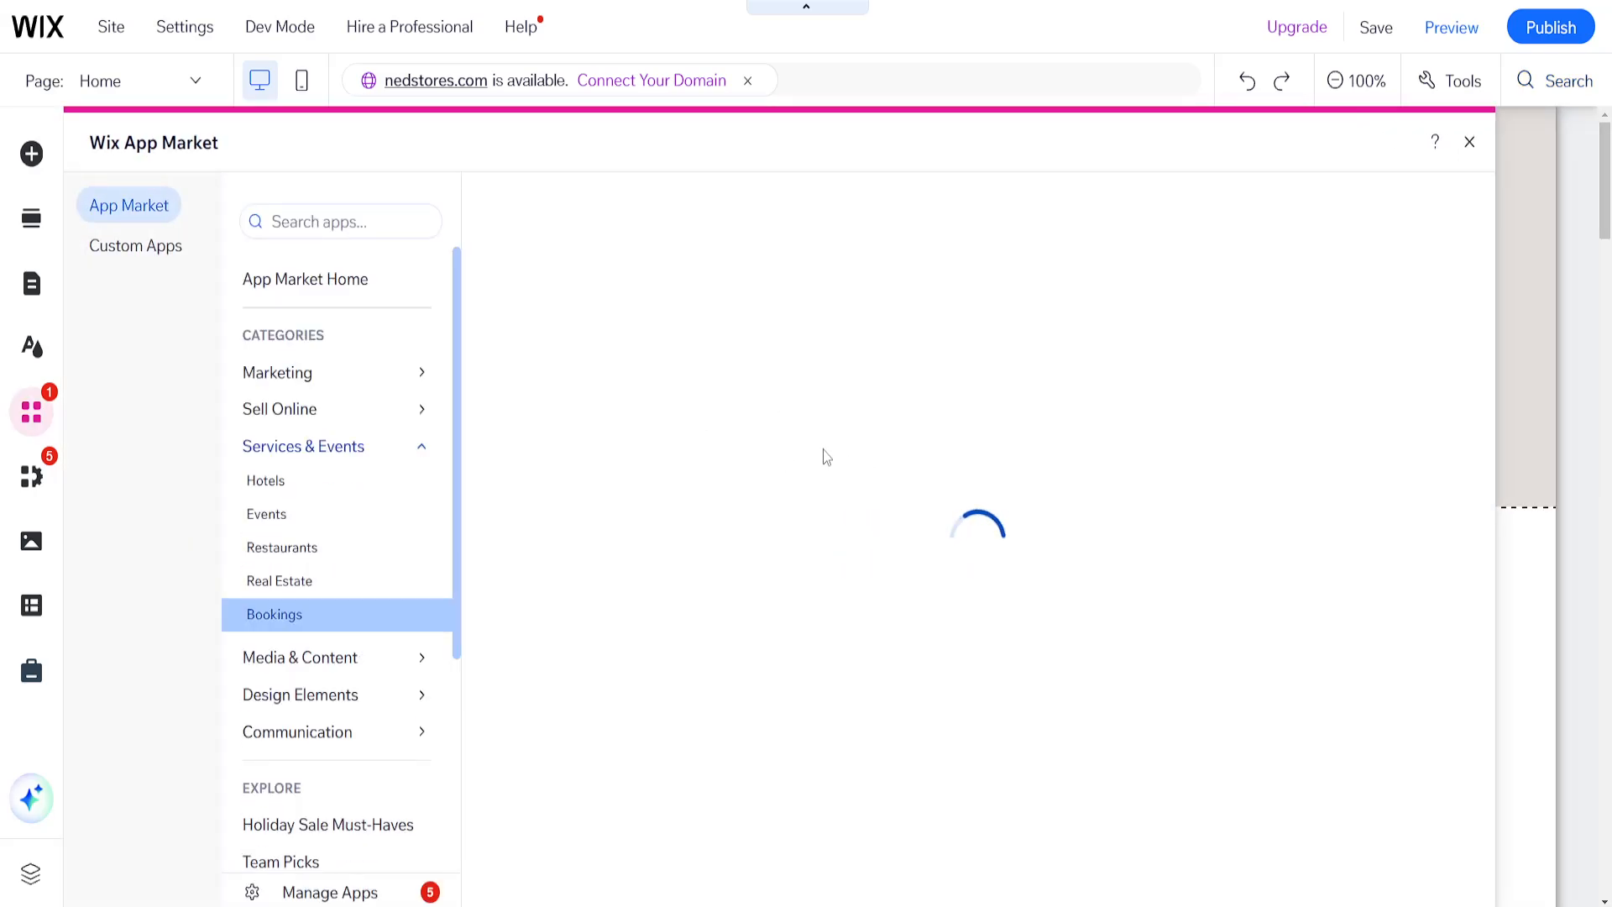
click(621, 470)
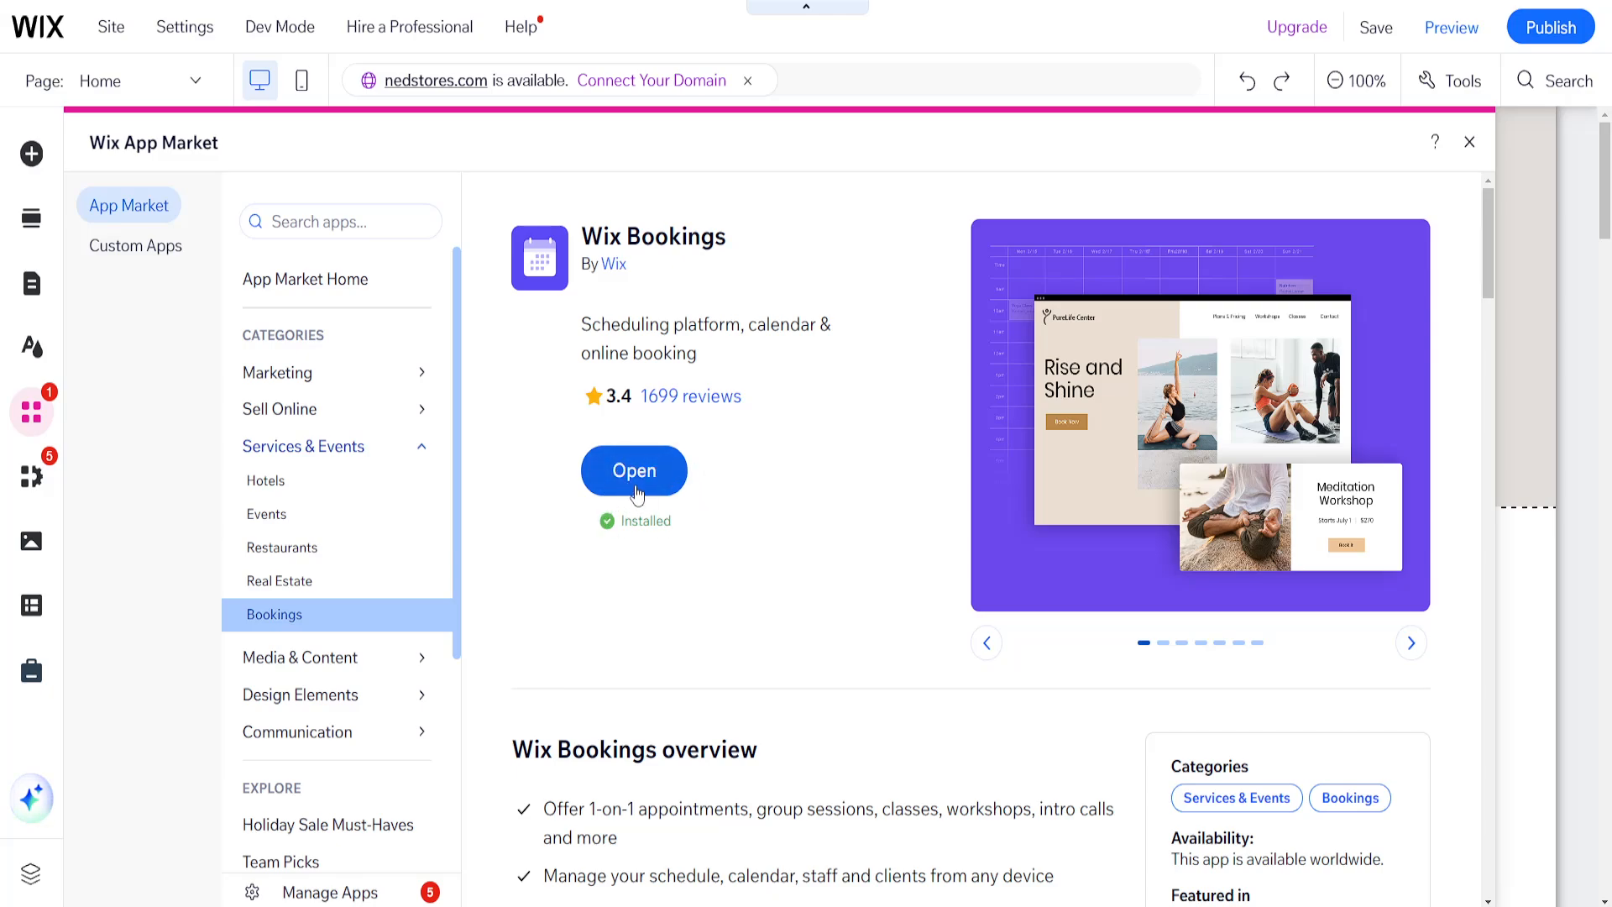
click(634, 484)
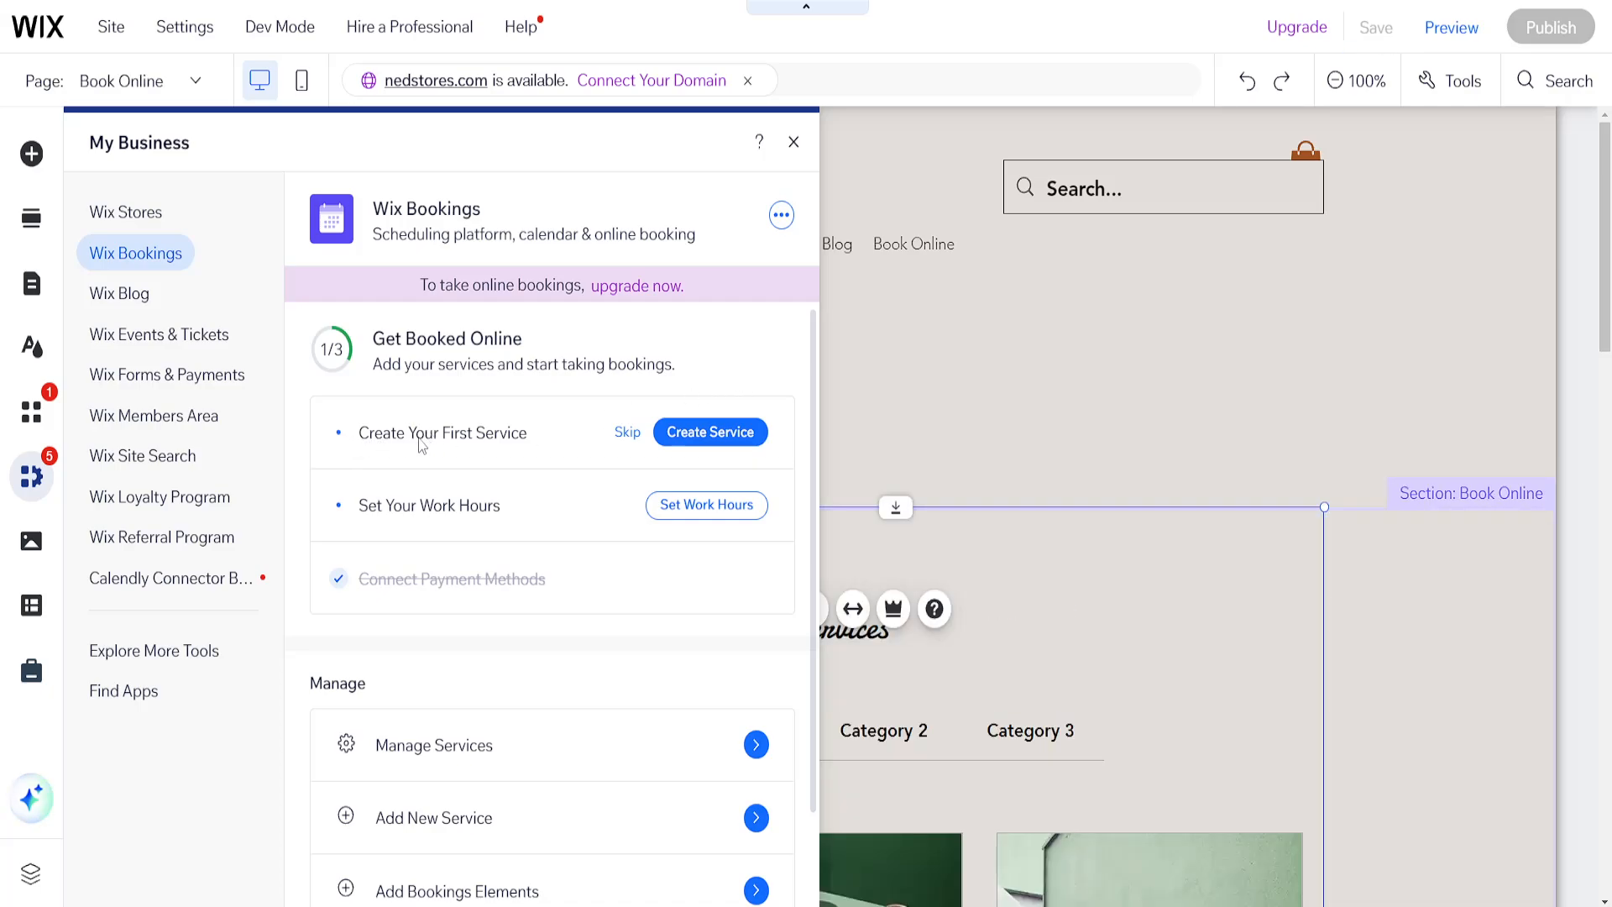
Step: Start creating the first booking service from the Online Meeting appointment template
click(702, 447)
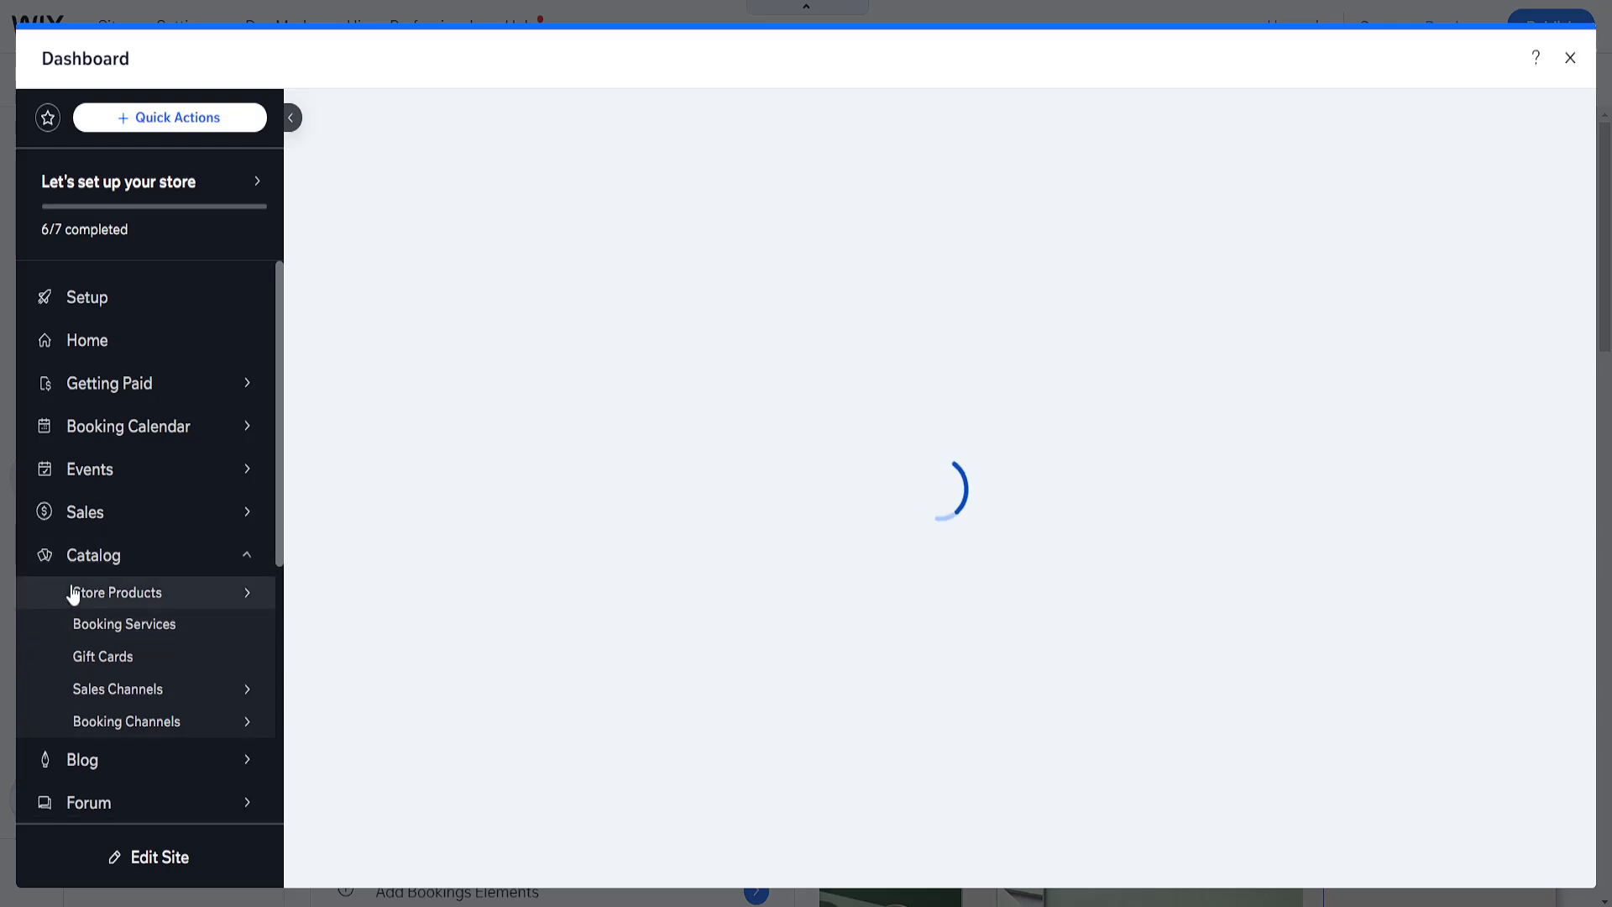
mouse_move(165, 555)
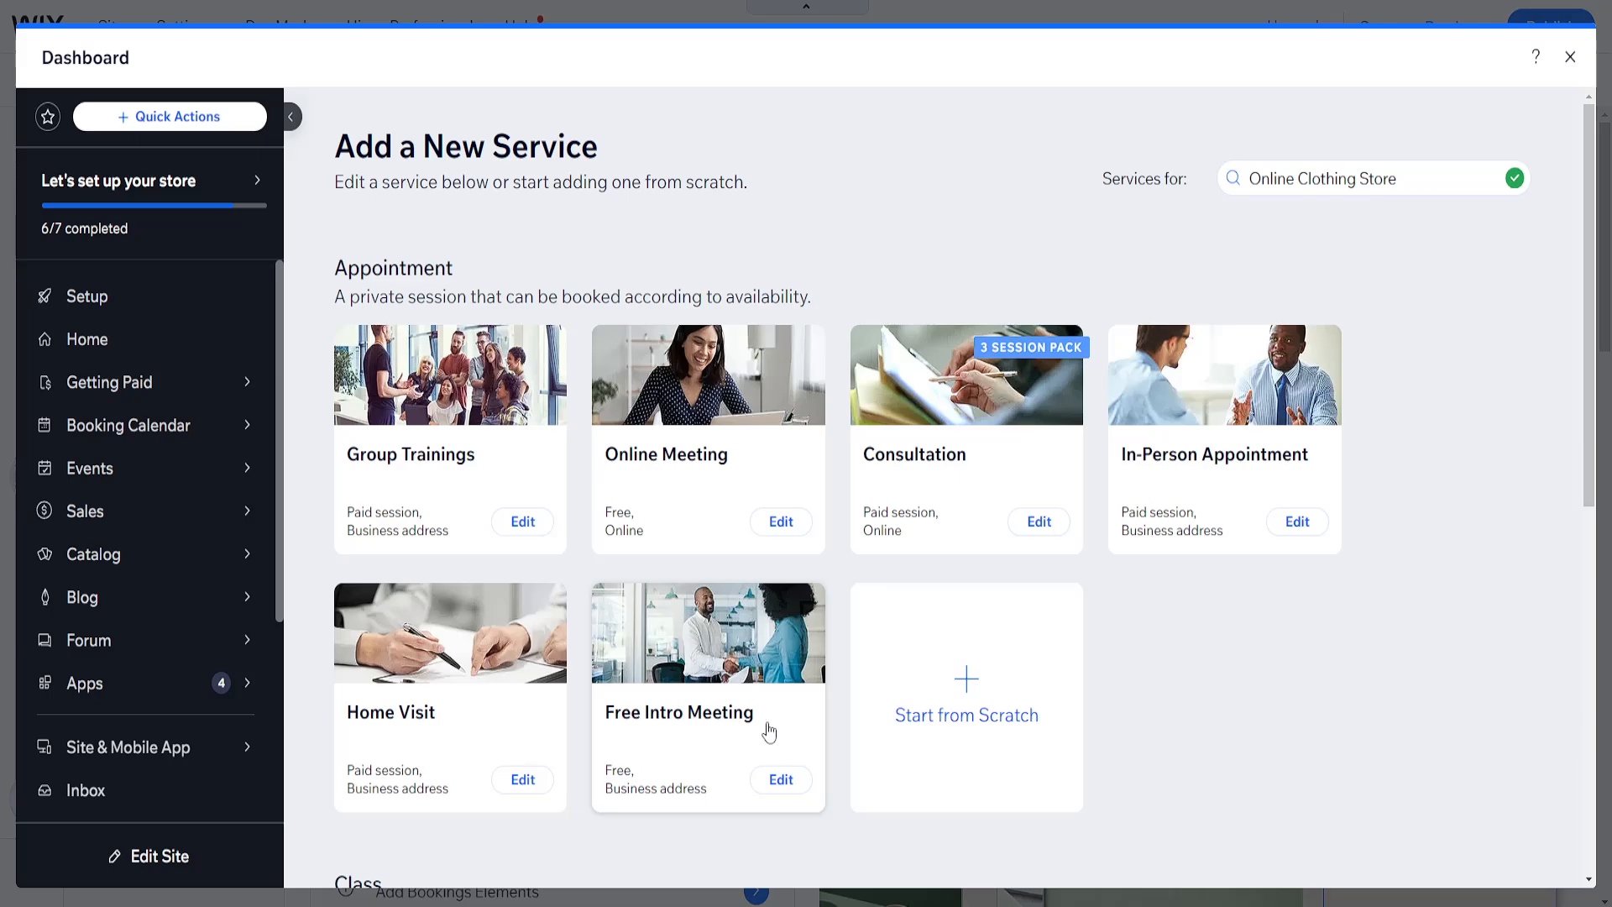
scroll(964, 700, down, 5)
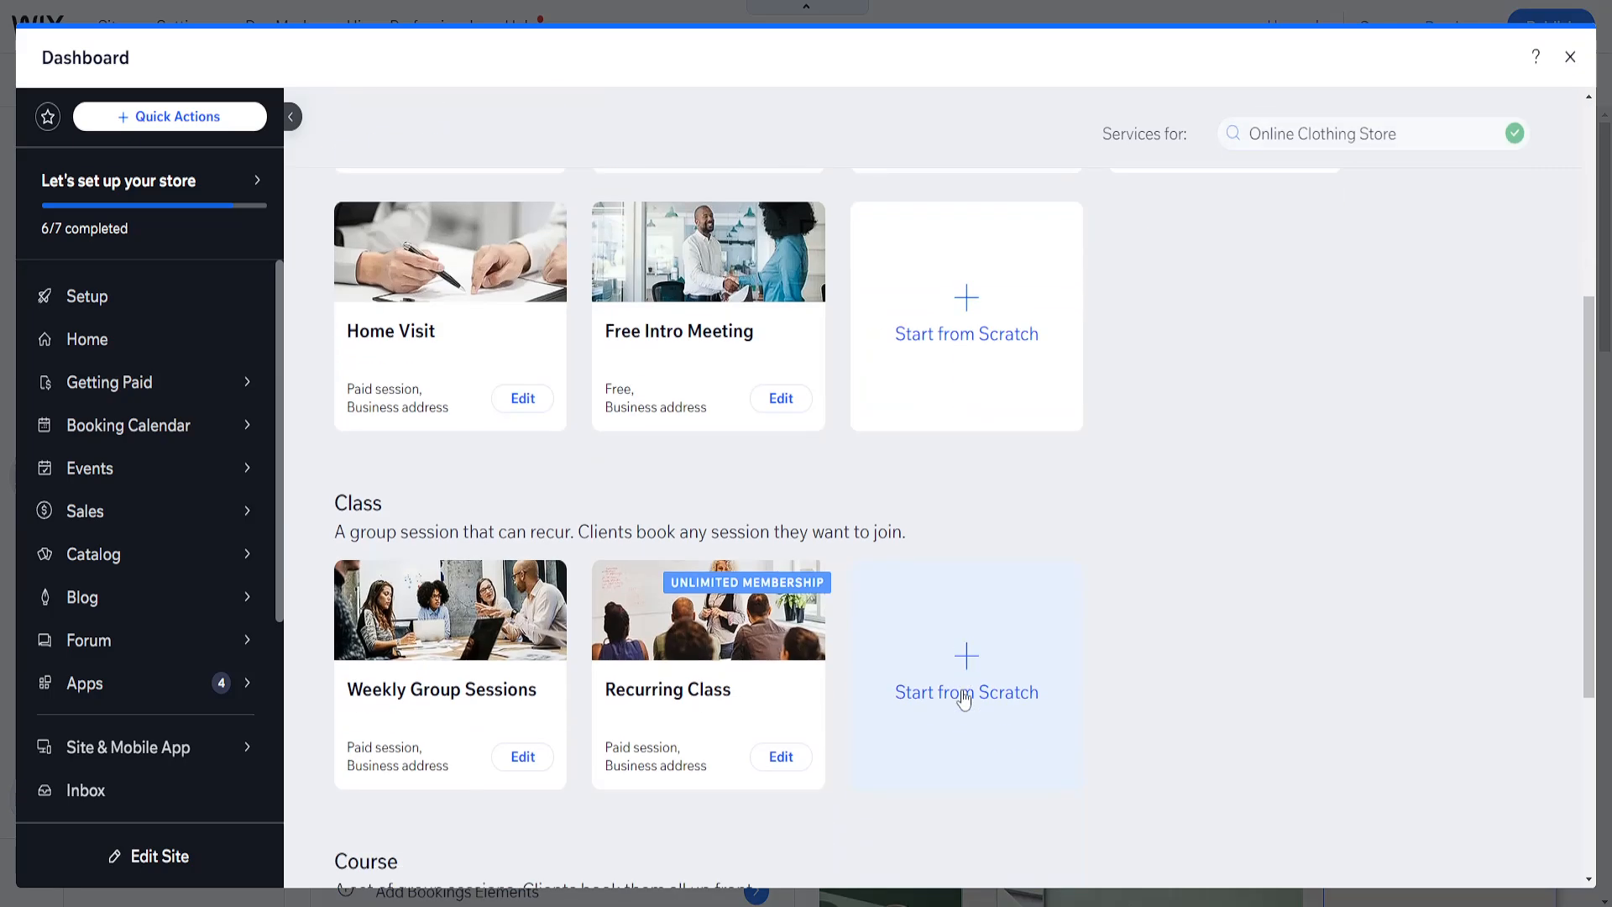
scroll(963, 699, down, 4)
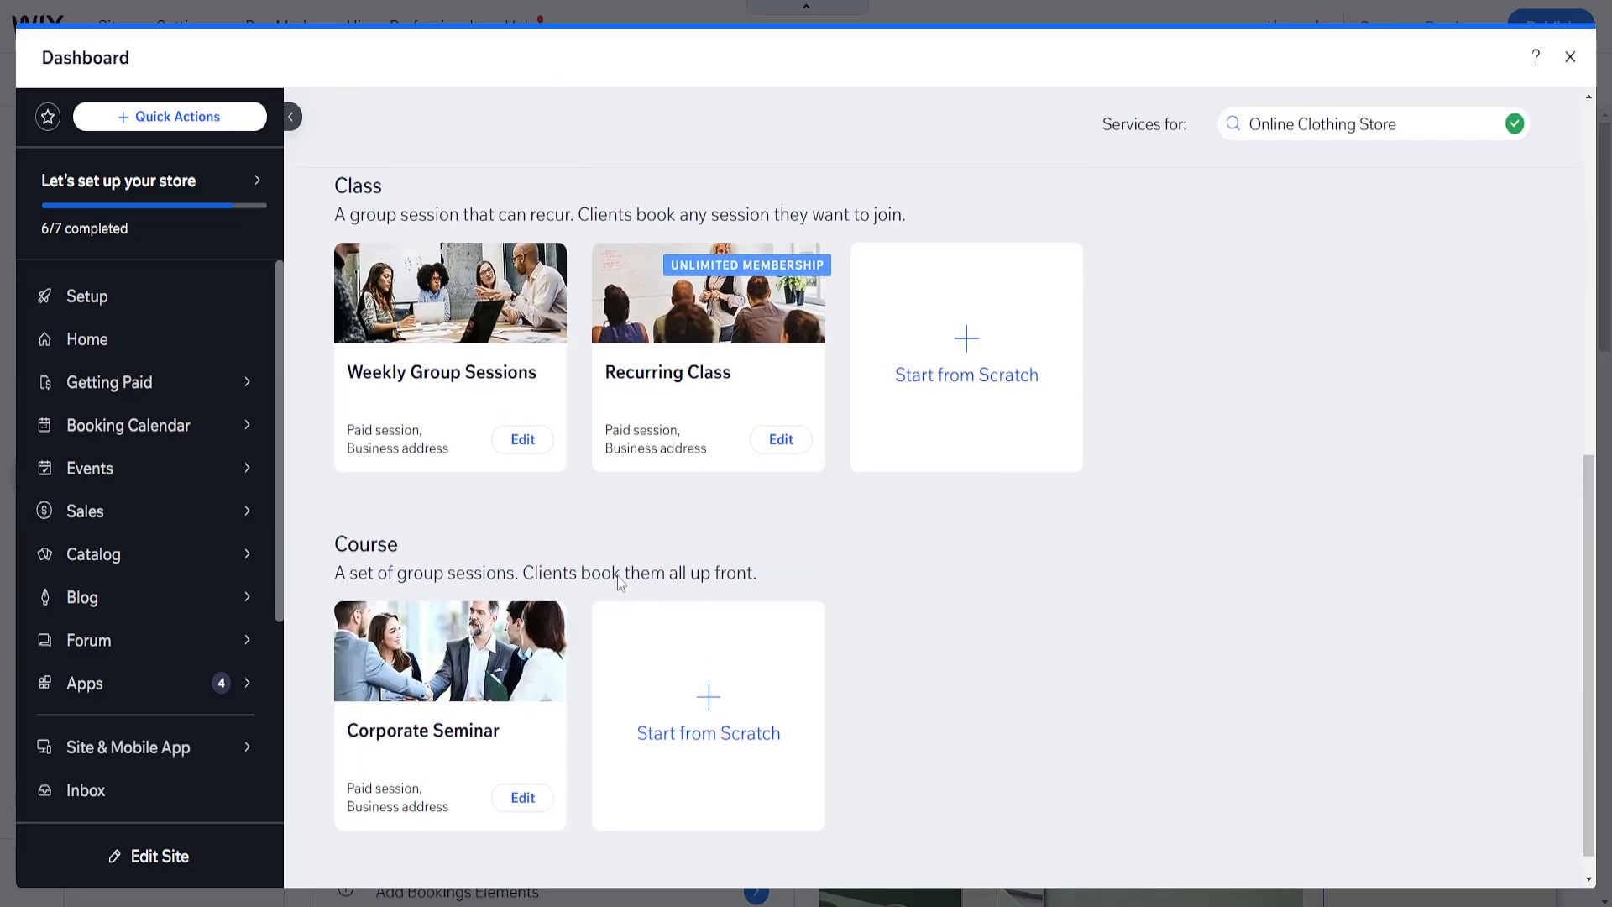
scroll(621, 583, up, 8)
scroll(622, 583, down, 9)
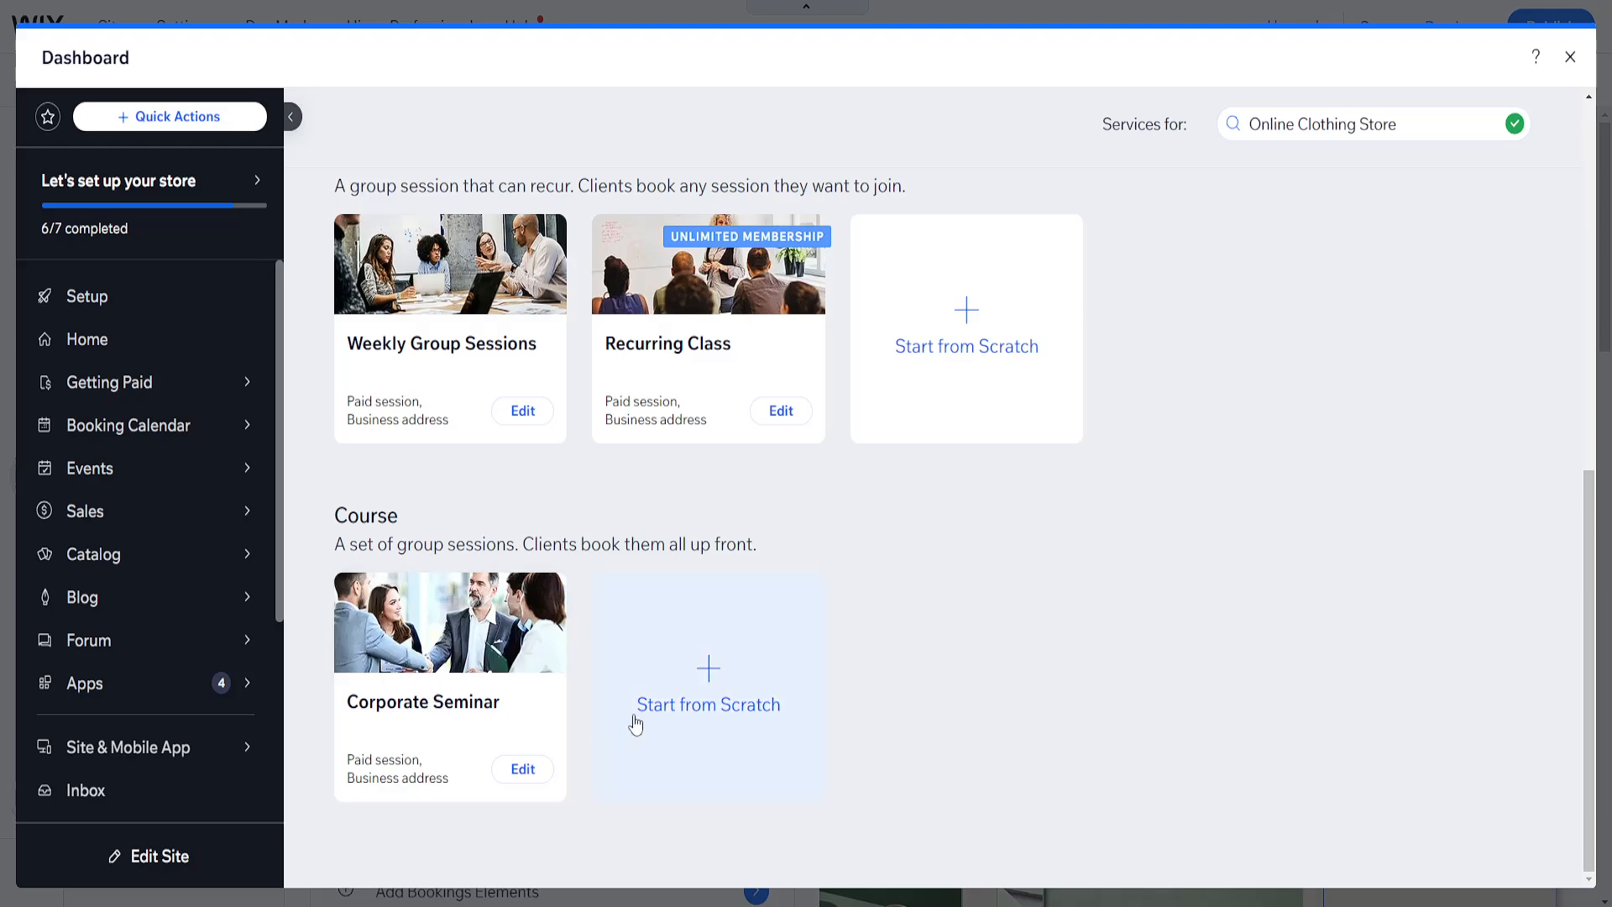
scroll(630, 671, up, 8)
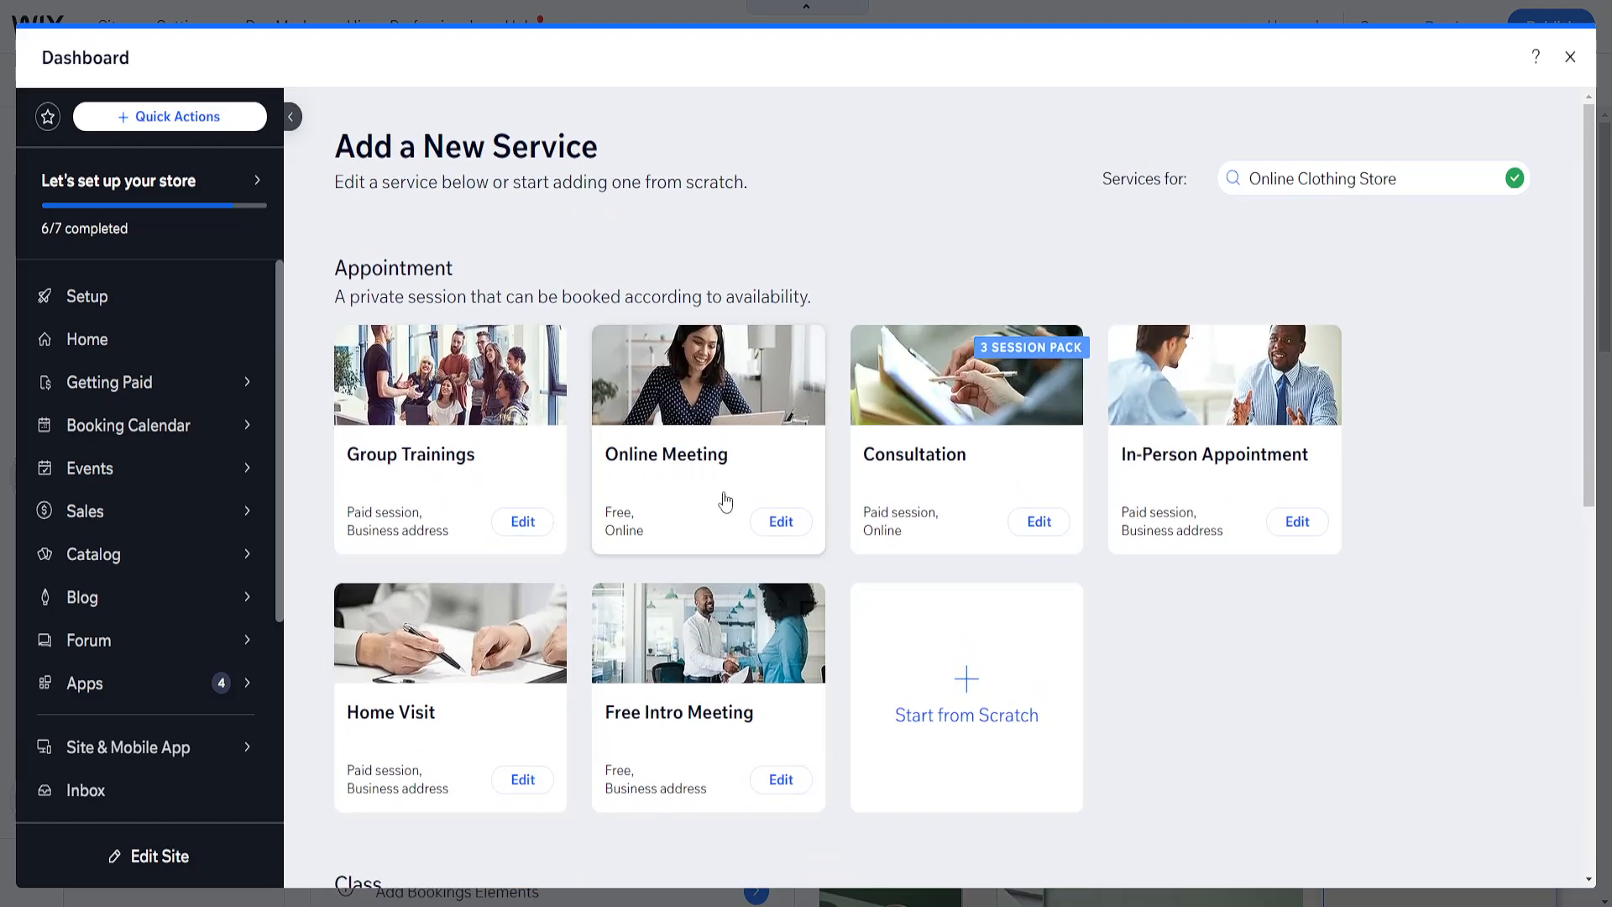
click(777, 476)
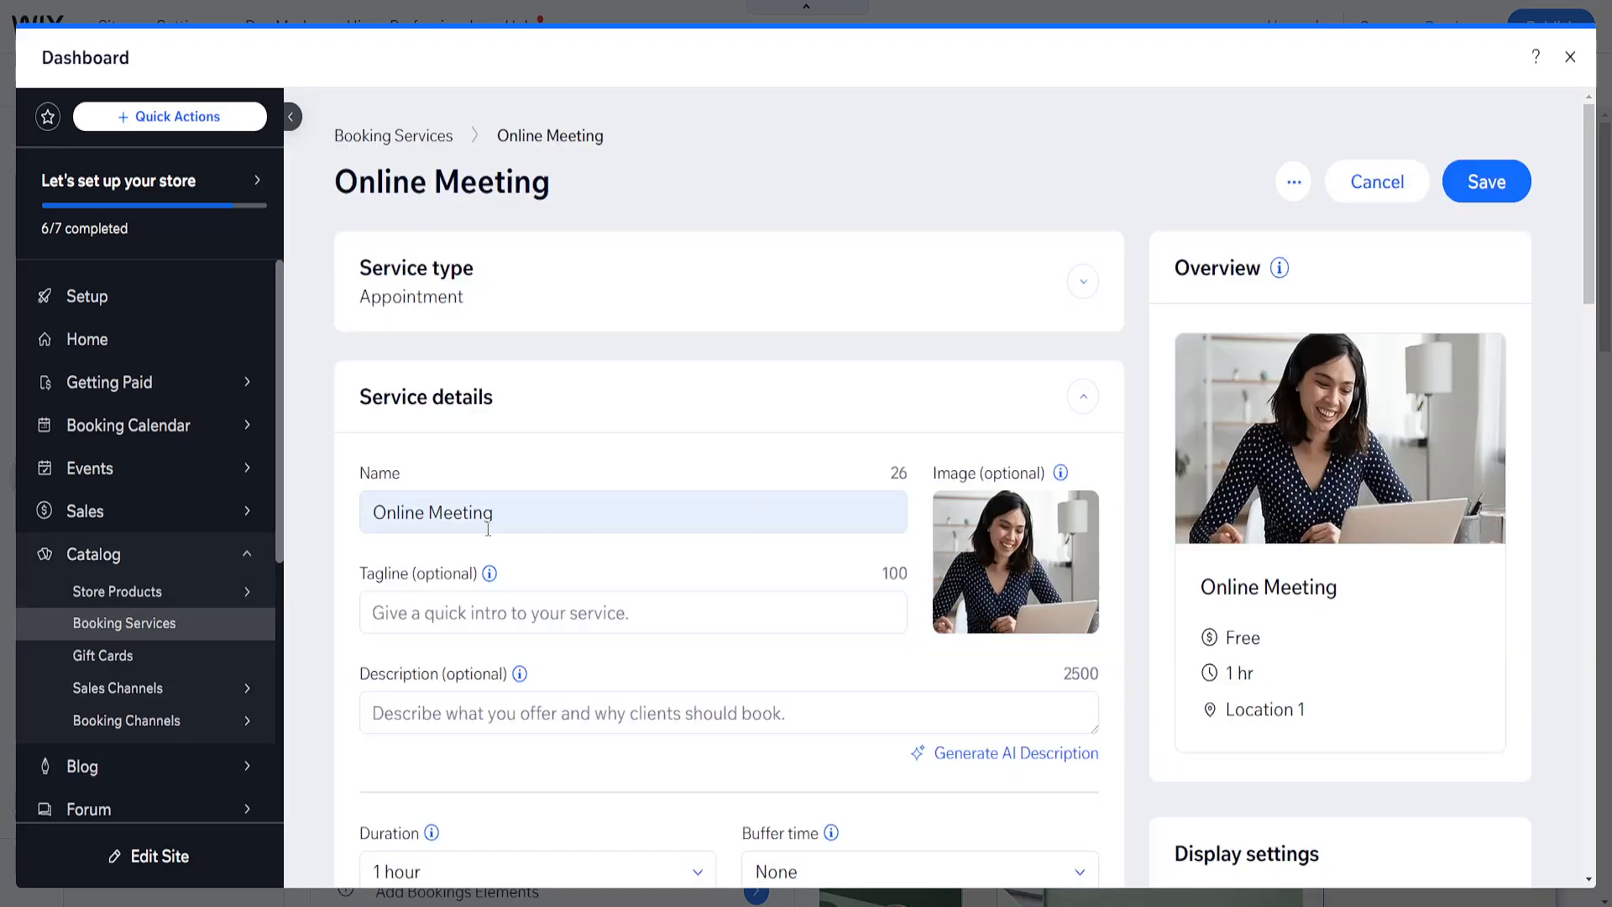
Step: Rename the service as "Online consultation"
drag(377, 525, 526, 510)
double_click(541, 517)
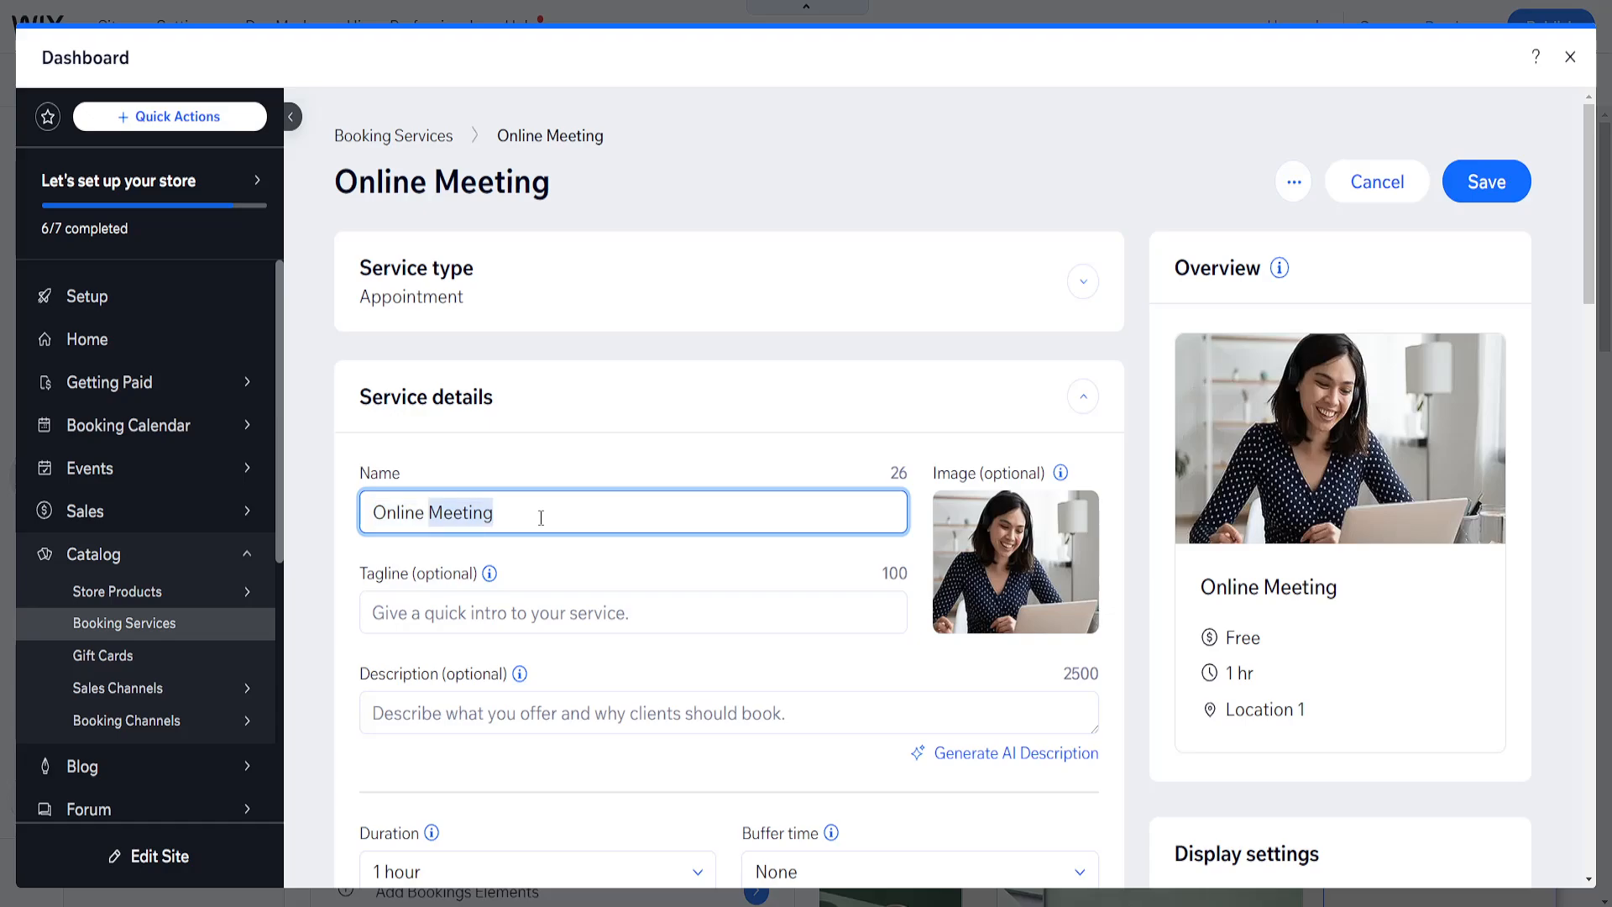
text(consultation)
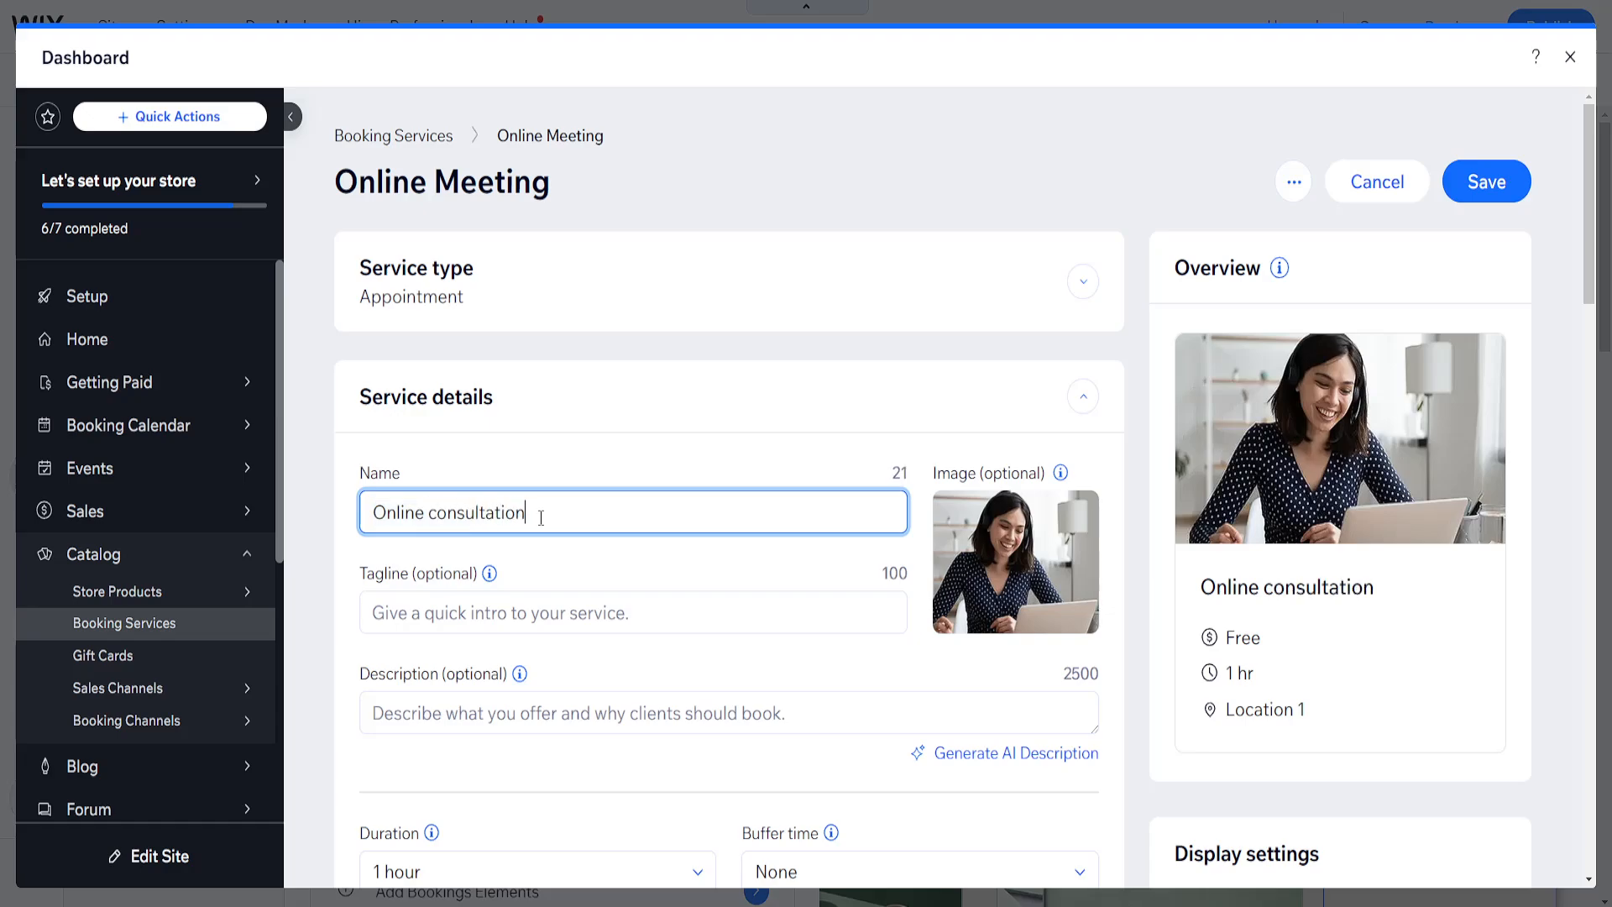
Step: Examine the tagline hint and the available duration and buffer time options in the service details
mouse_move(494, 578)
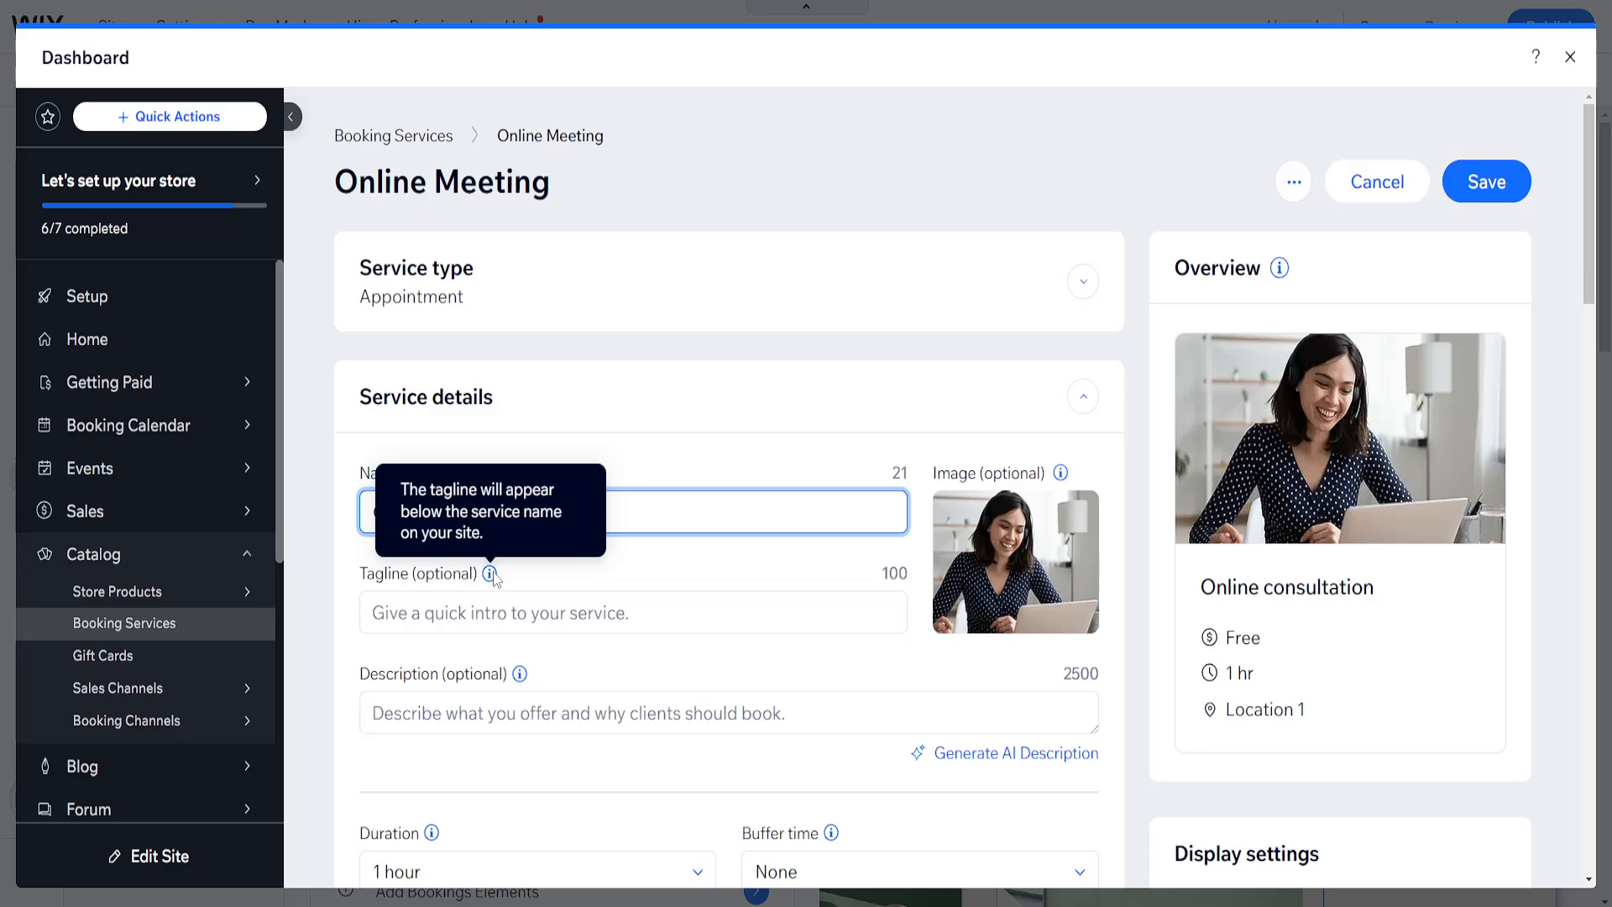
scroll(493, 578, down, 3)
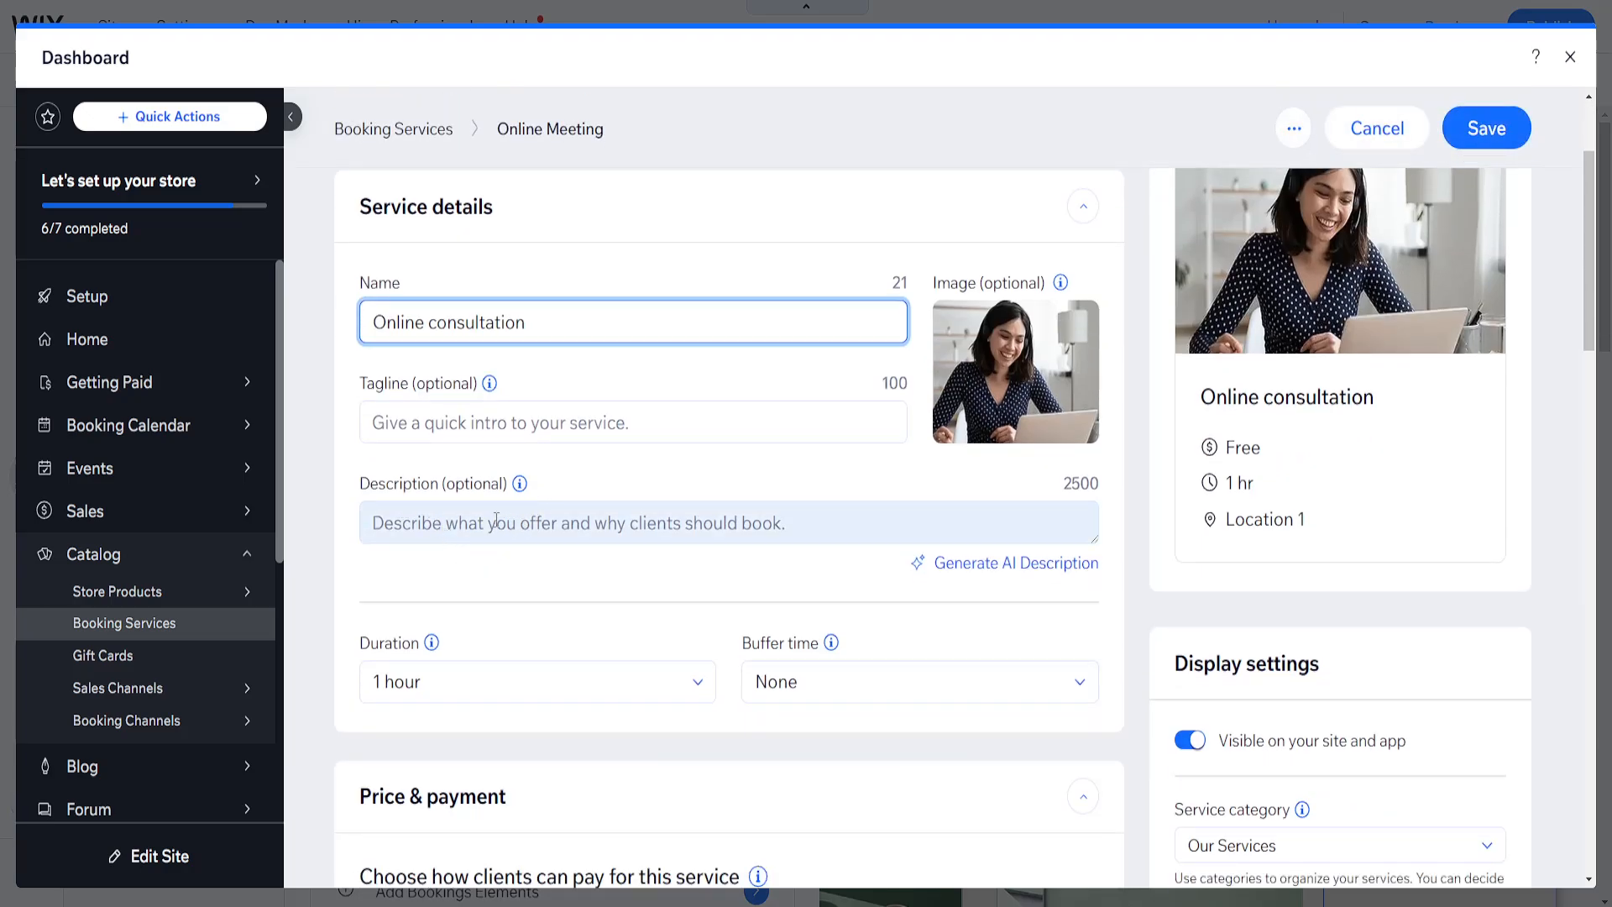
scroll(458, 573, down, 1)
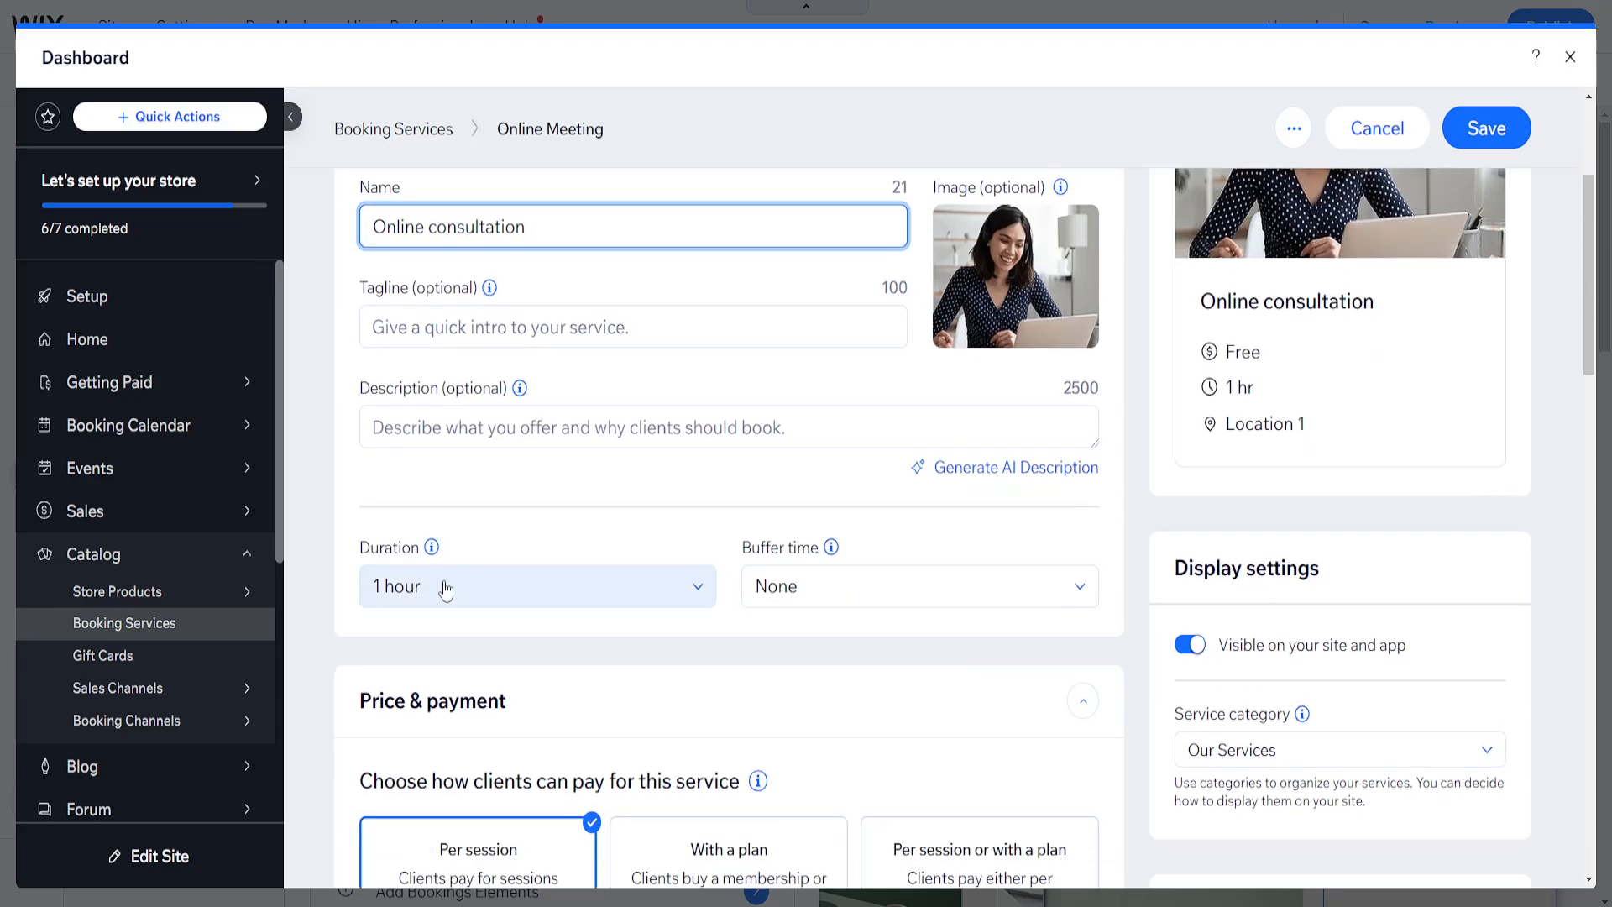
click(397, 594)
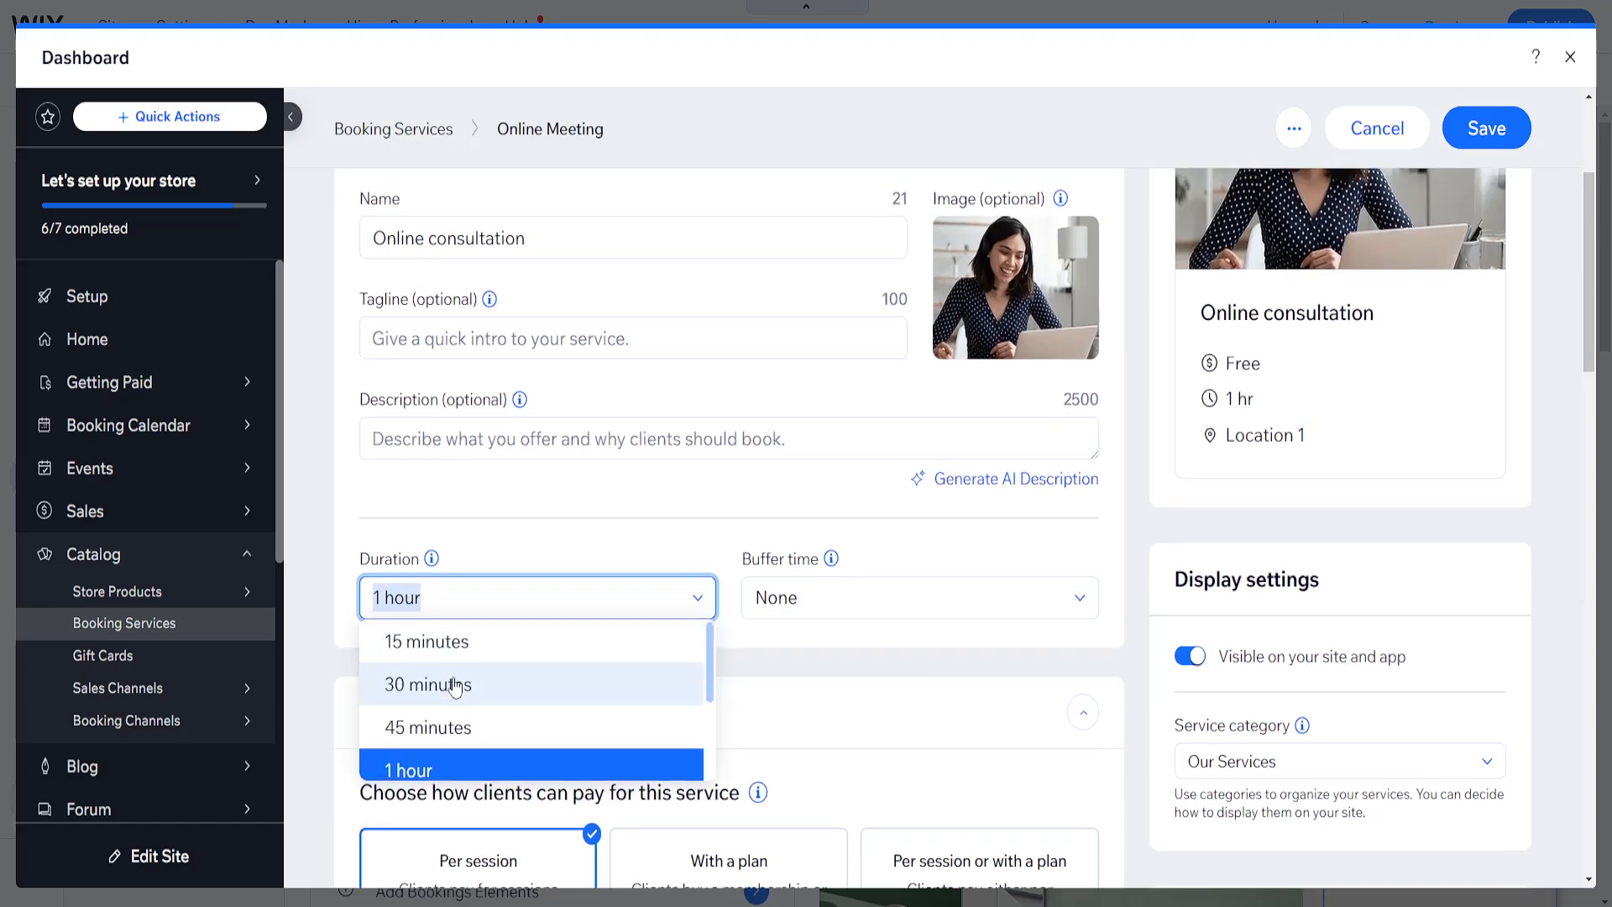
scroll(456, 684, down, 1)
drag(709, 529, 708, 589)
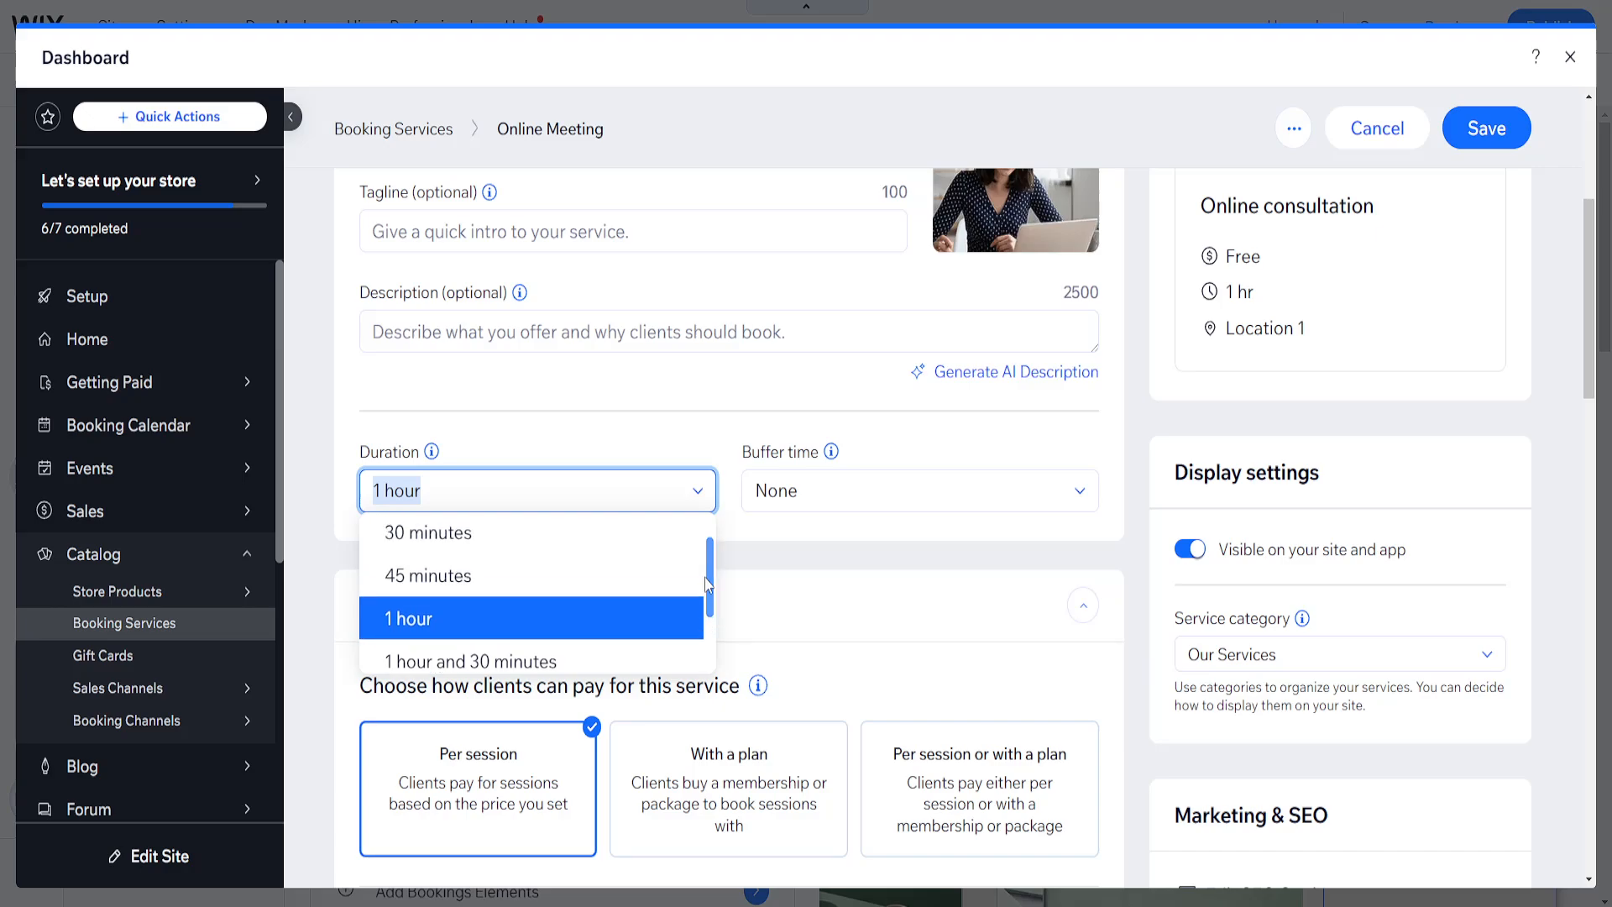
mouse_move(836, 460)
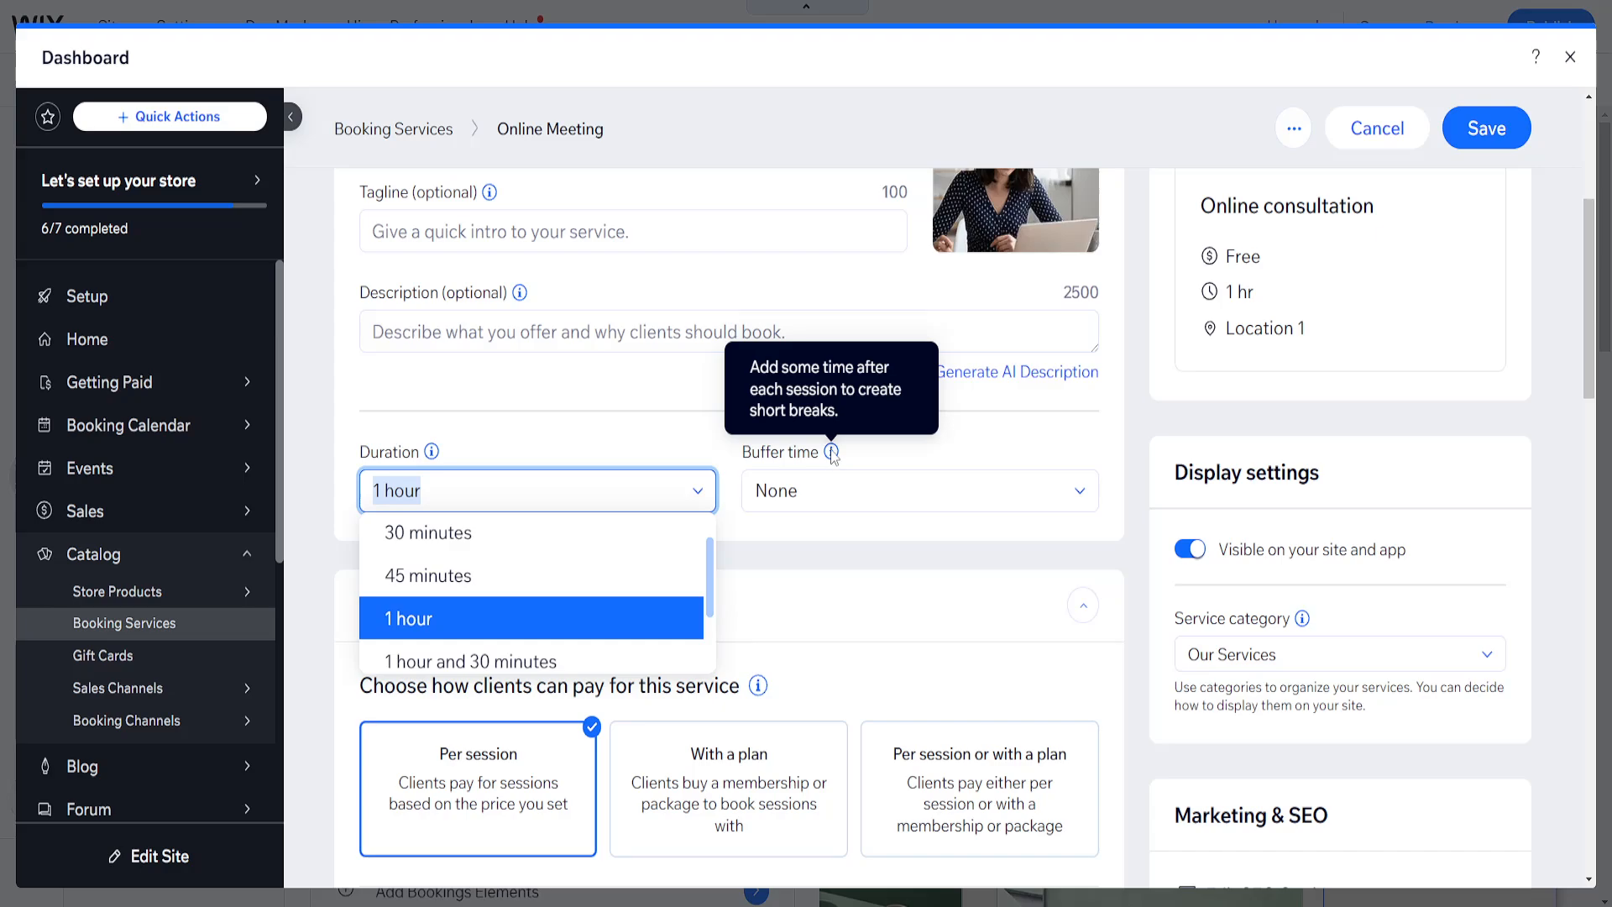
click(838, 492)
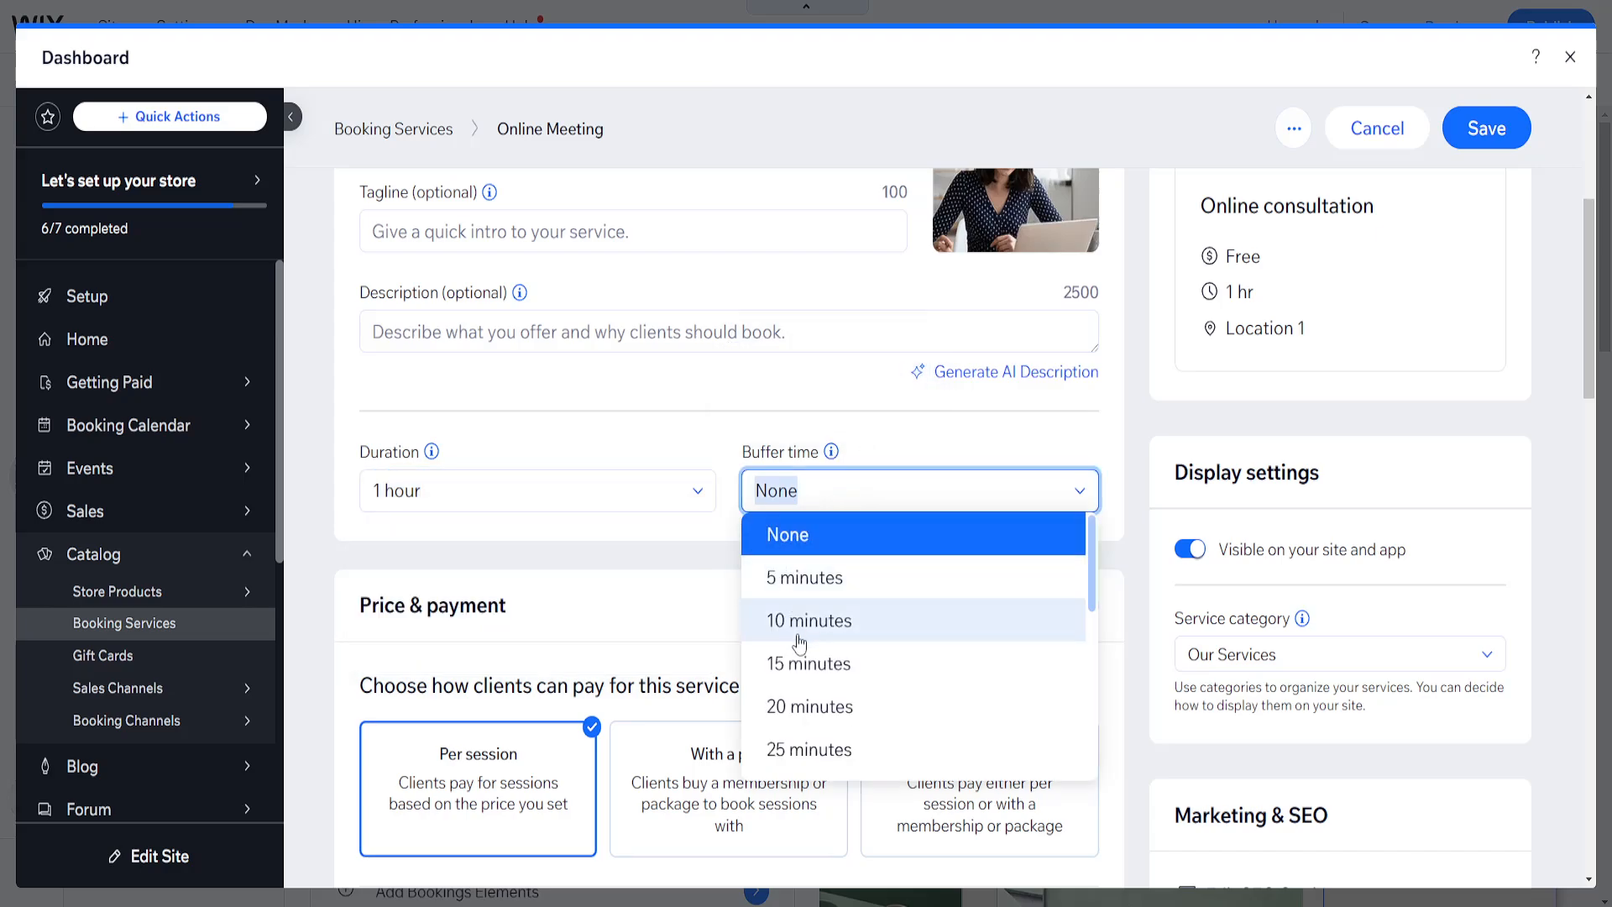
click(672, 452)
Step: Set the service's price per session to a fixed price of $20
scroll(673, 453, down, 3)
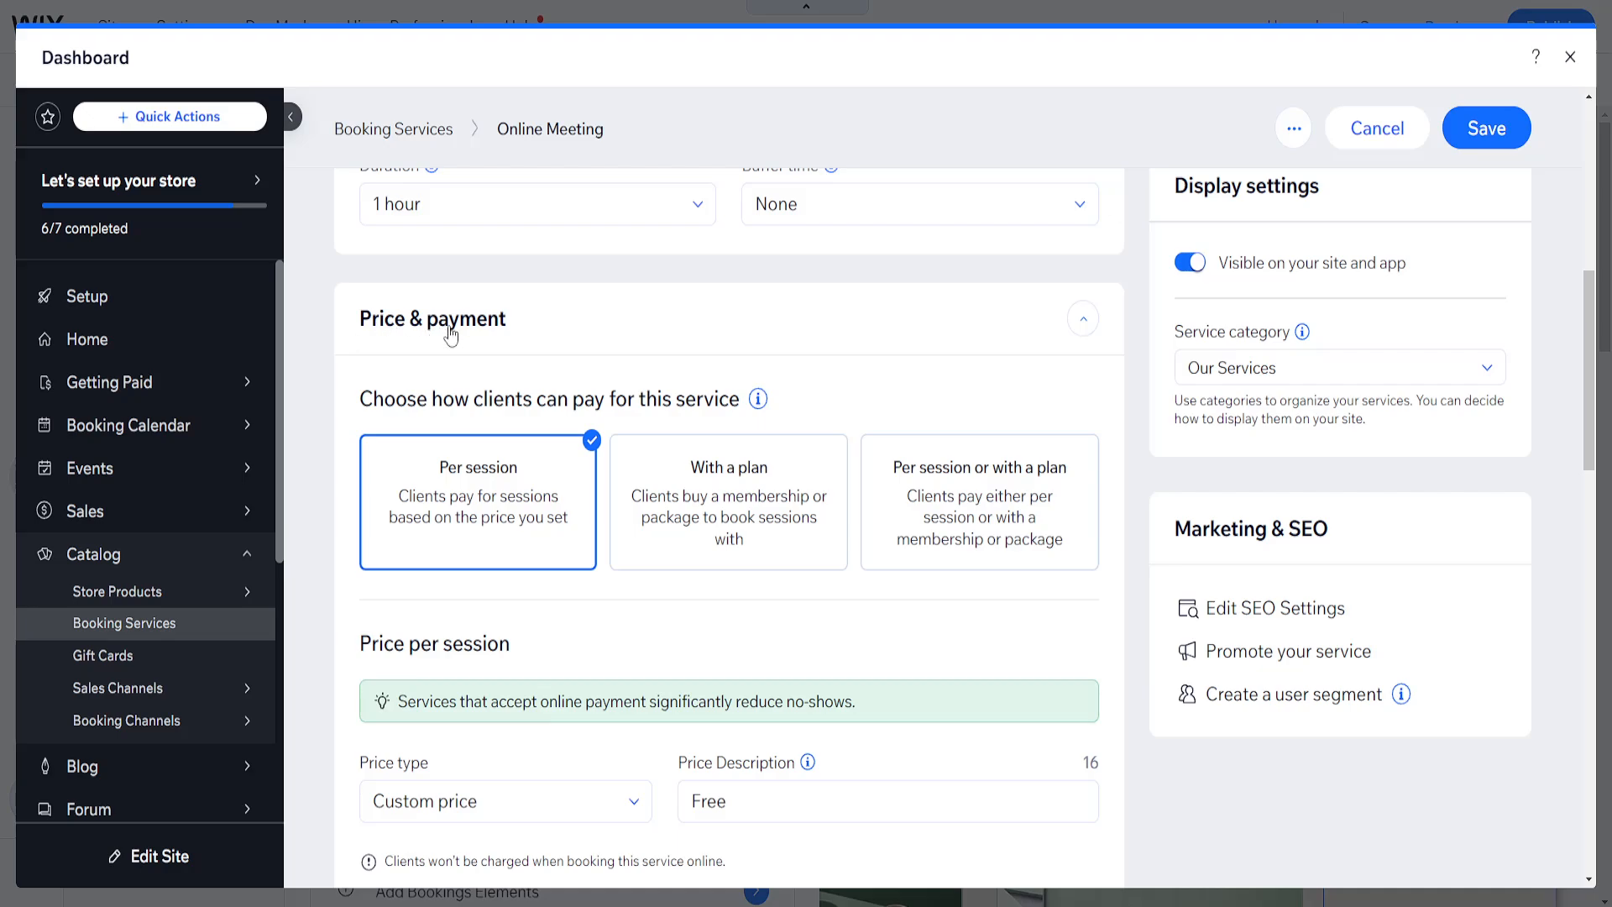
drag(376, 397, 676, 401)
click(585, 422)
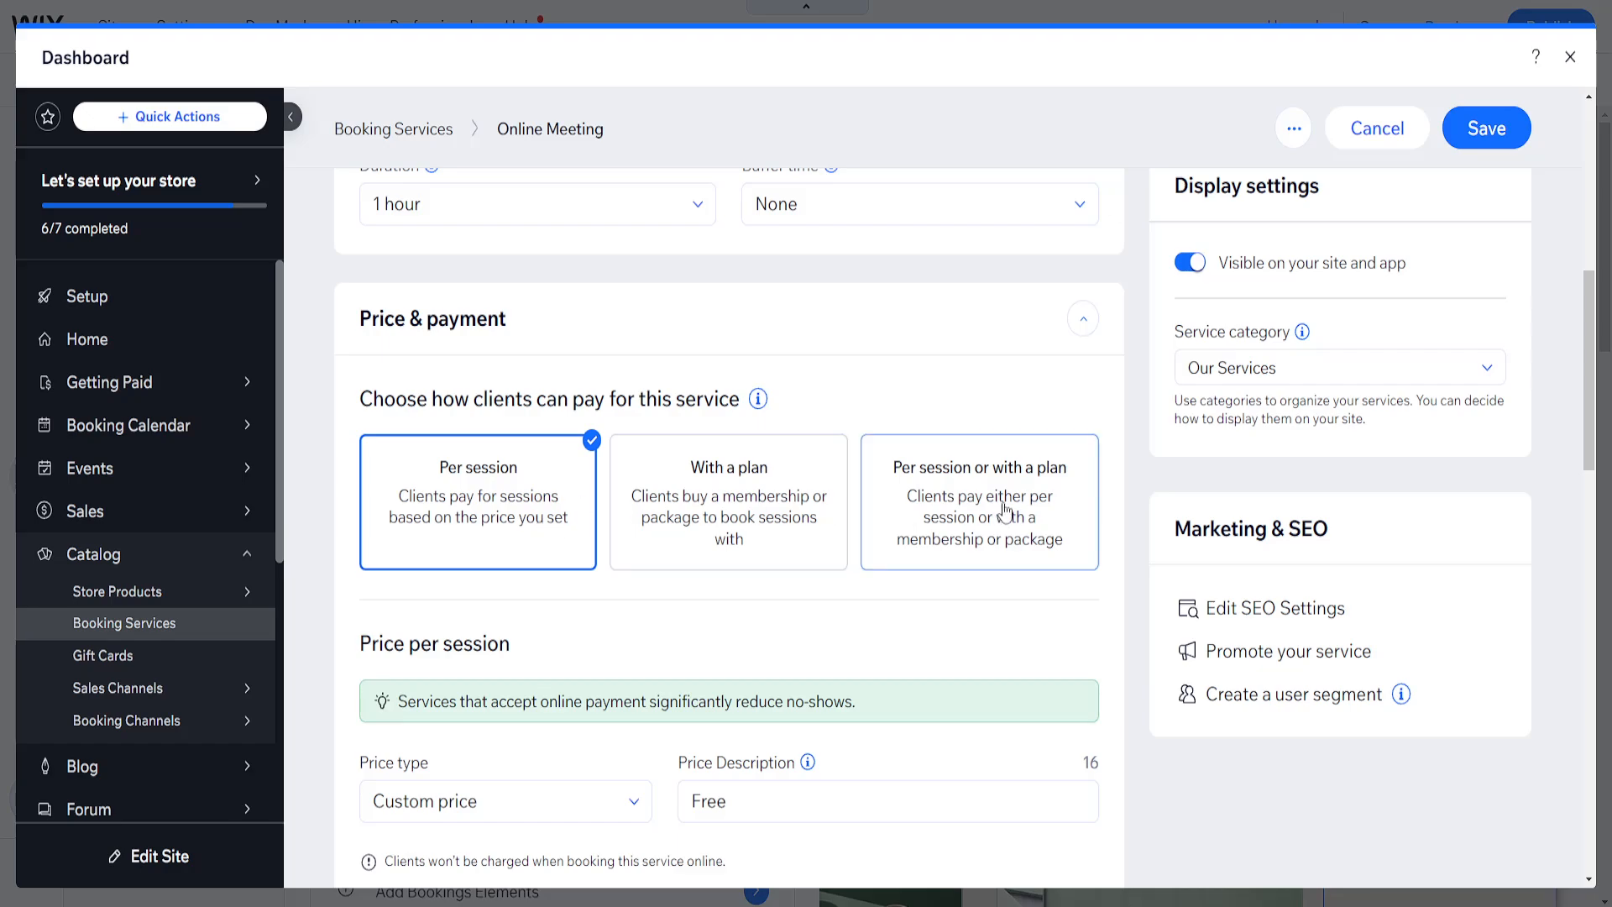
scroll(848, 482, down, 3)
click(397, 615)
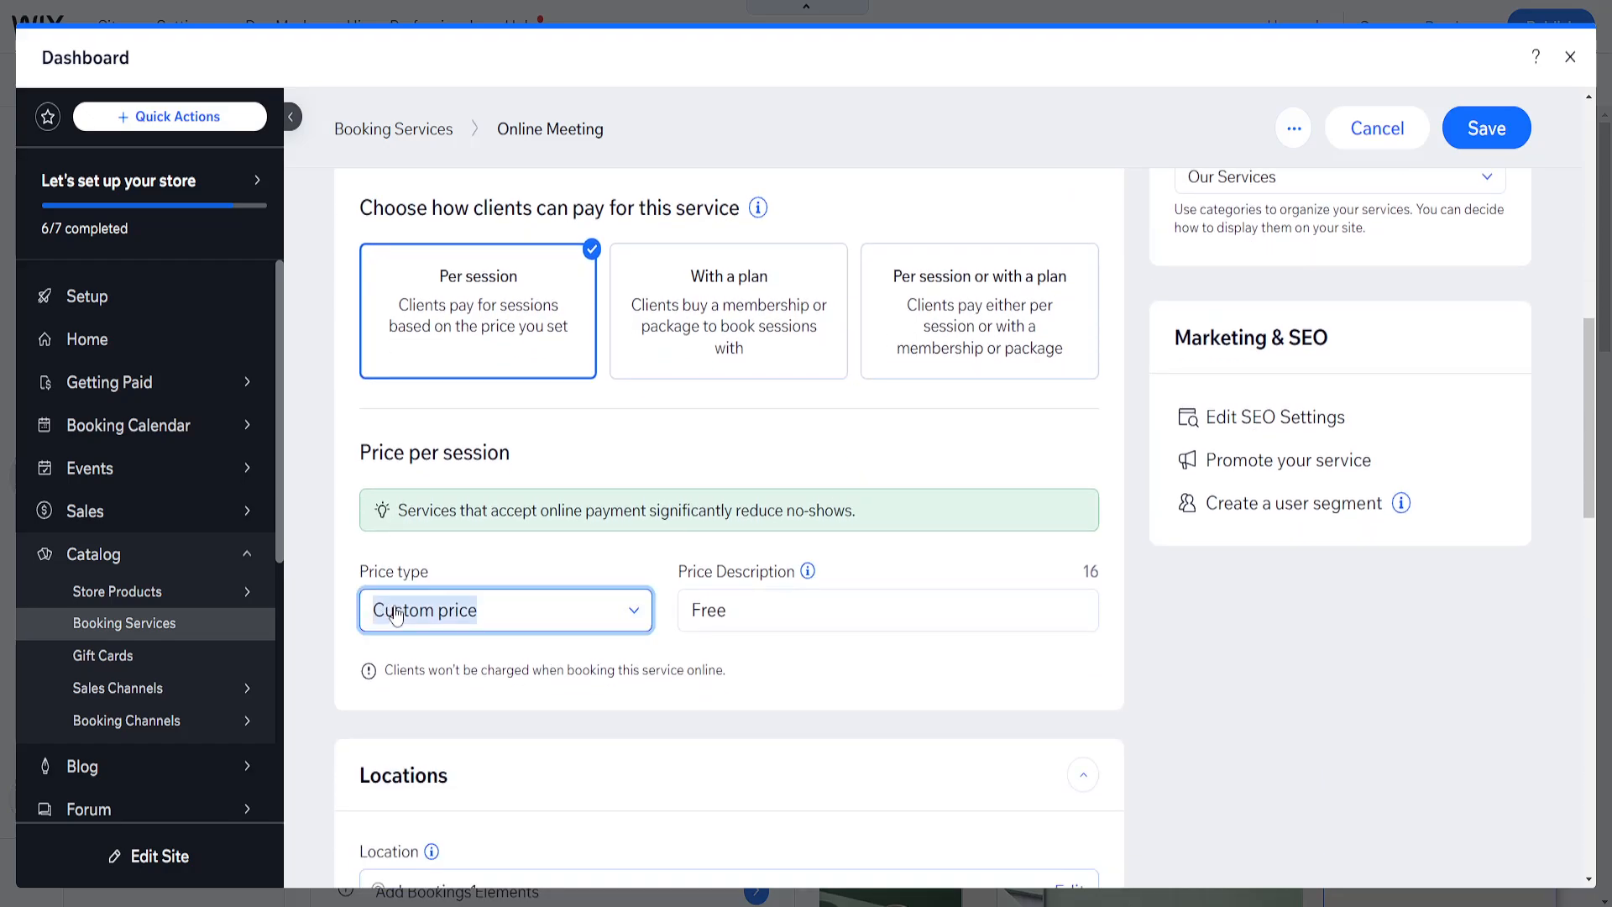
scroll(333, 489, down, 2)
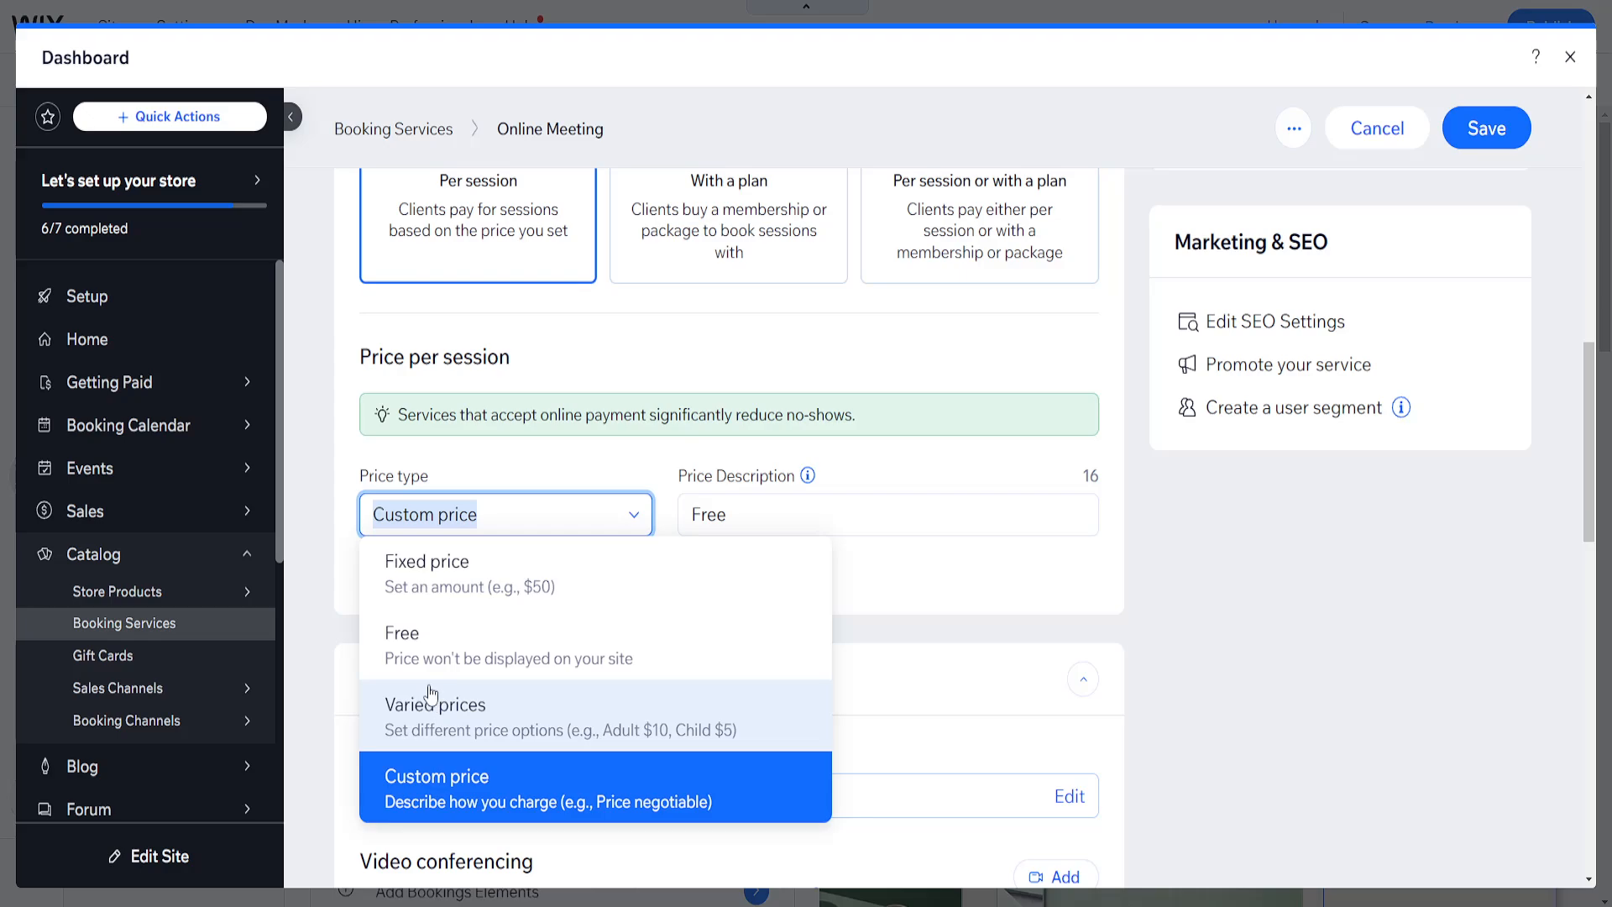
click(468, 592)
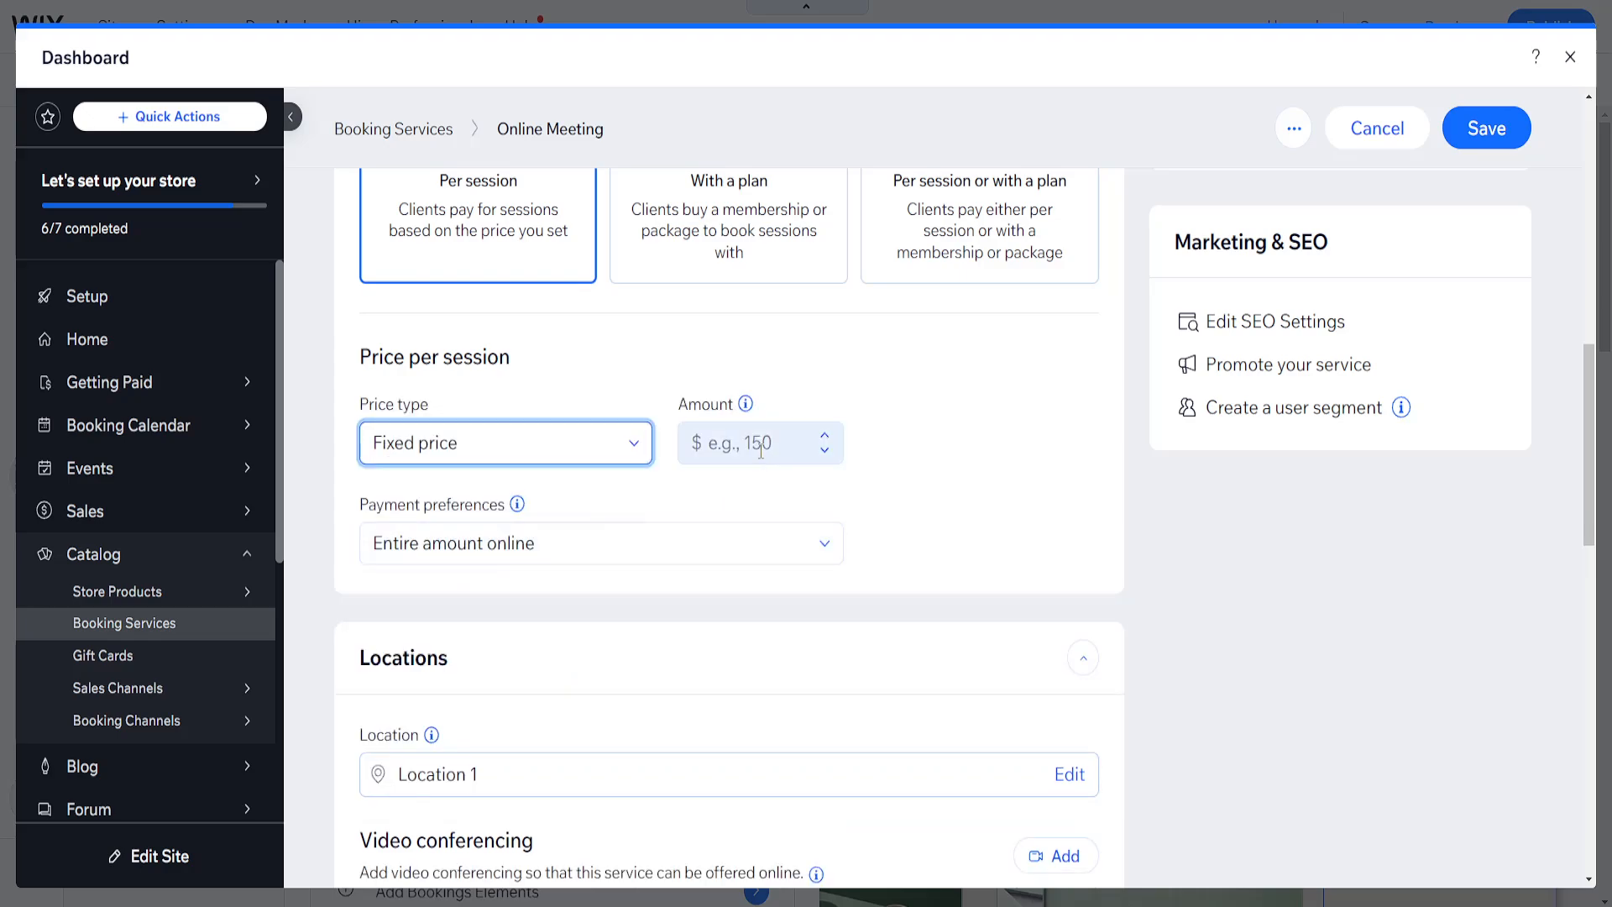
click(802, 444)
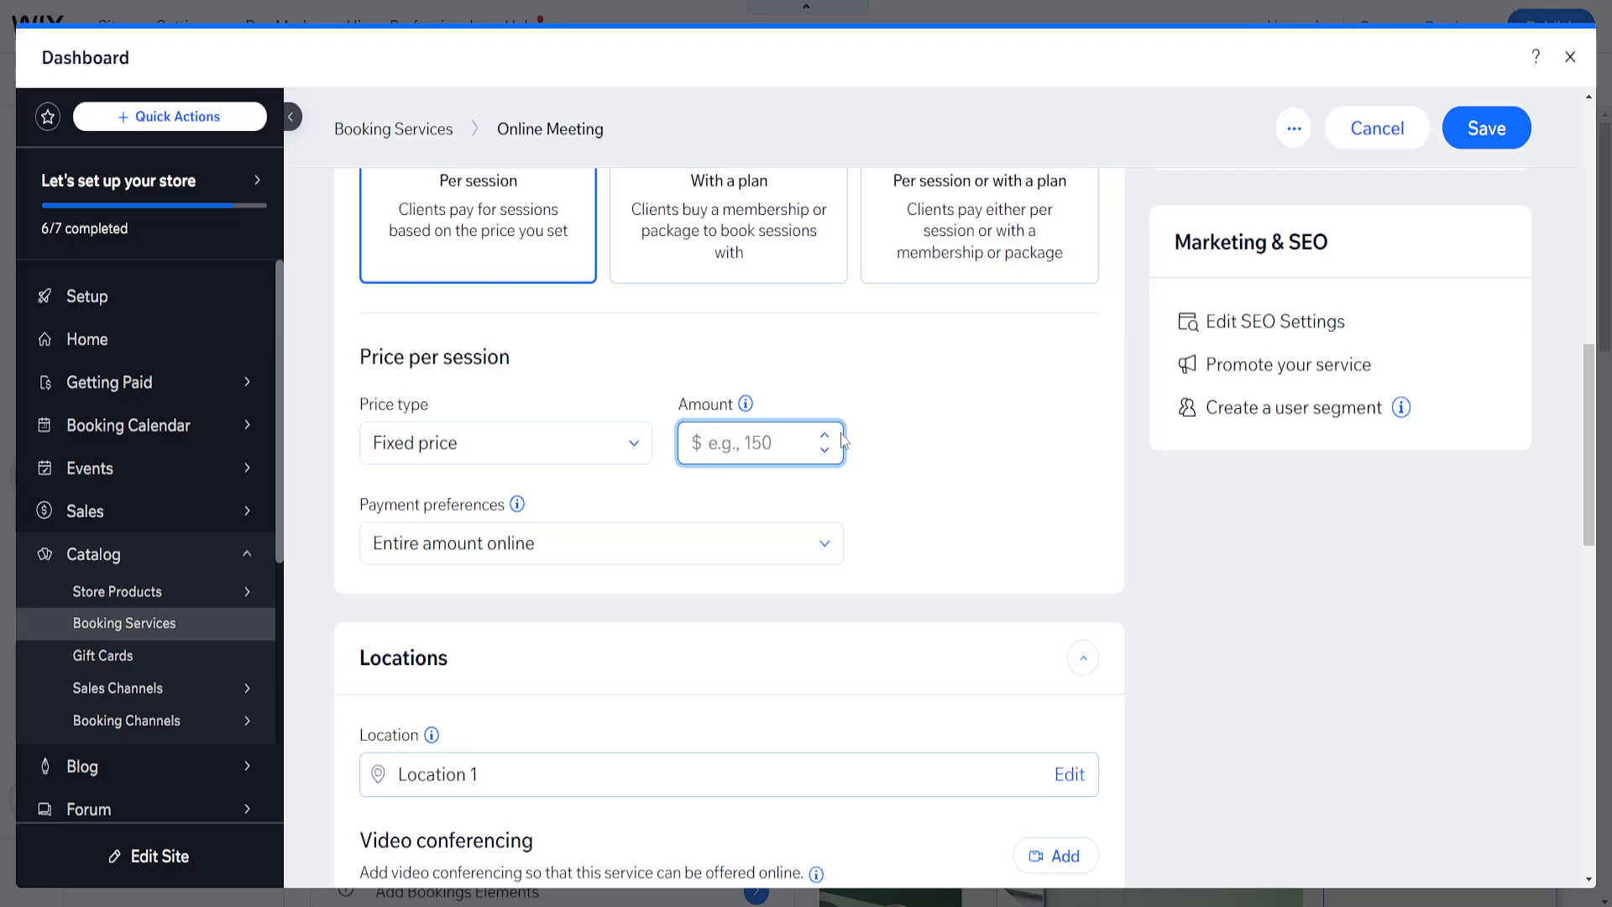
text(20)
Step: Choose "Entire amount online" as the service's payment preference
scroll(914, 481, down, 2)
click(422, 362)
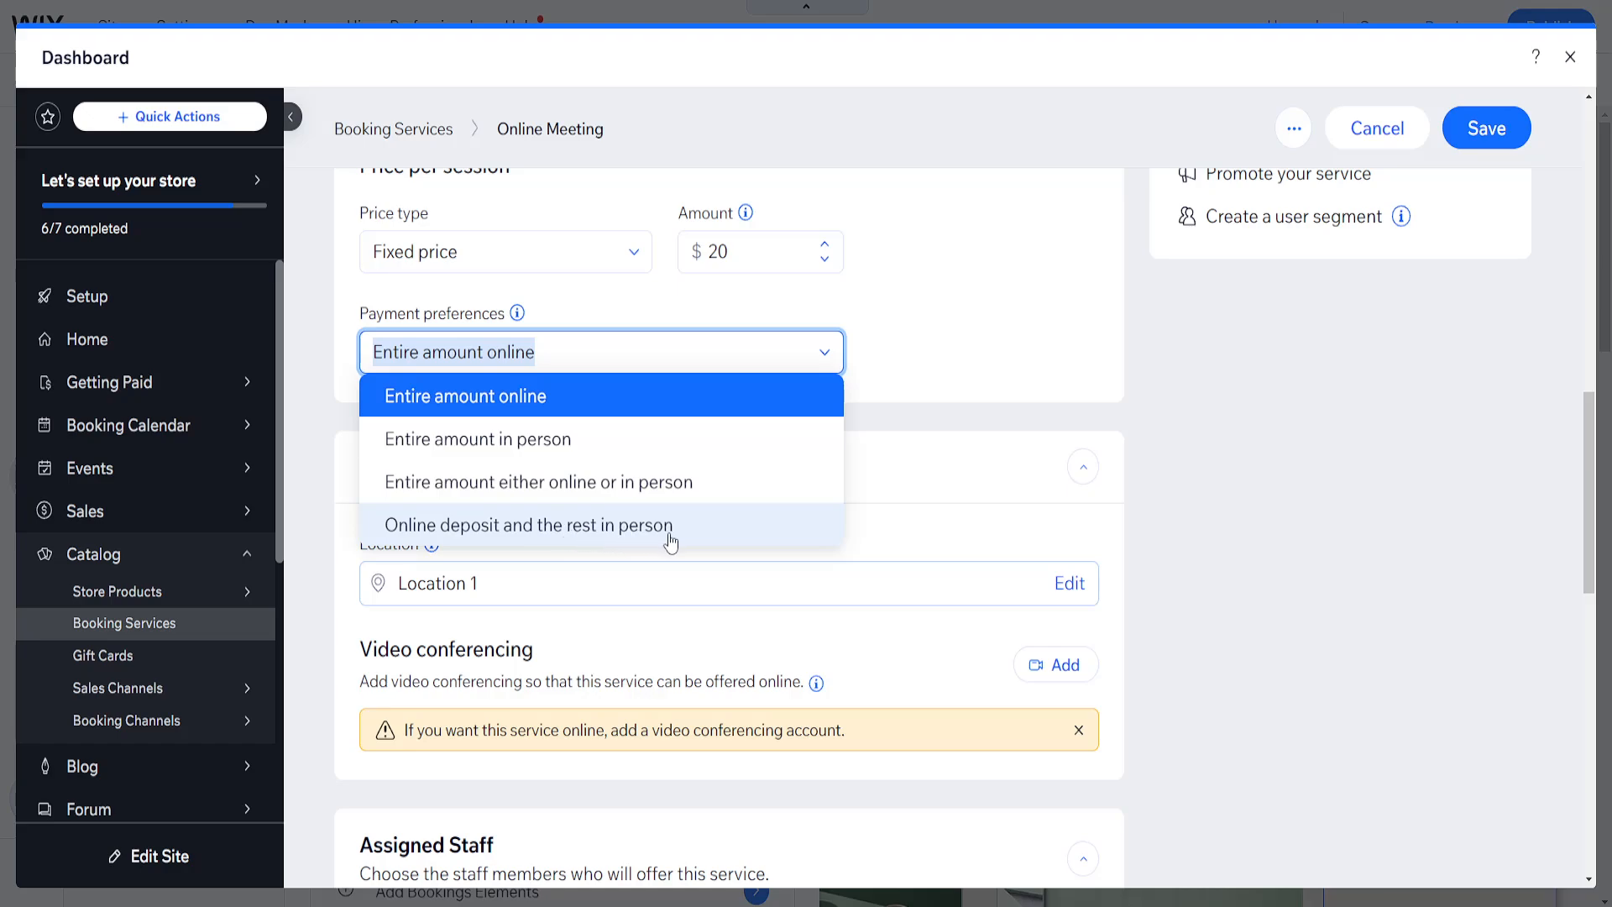
click(449, 397)
Step: Try to add video conferencing to the service in its location settings and dismiss the request to save
scroll(550, 542, down, 1)
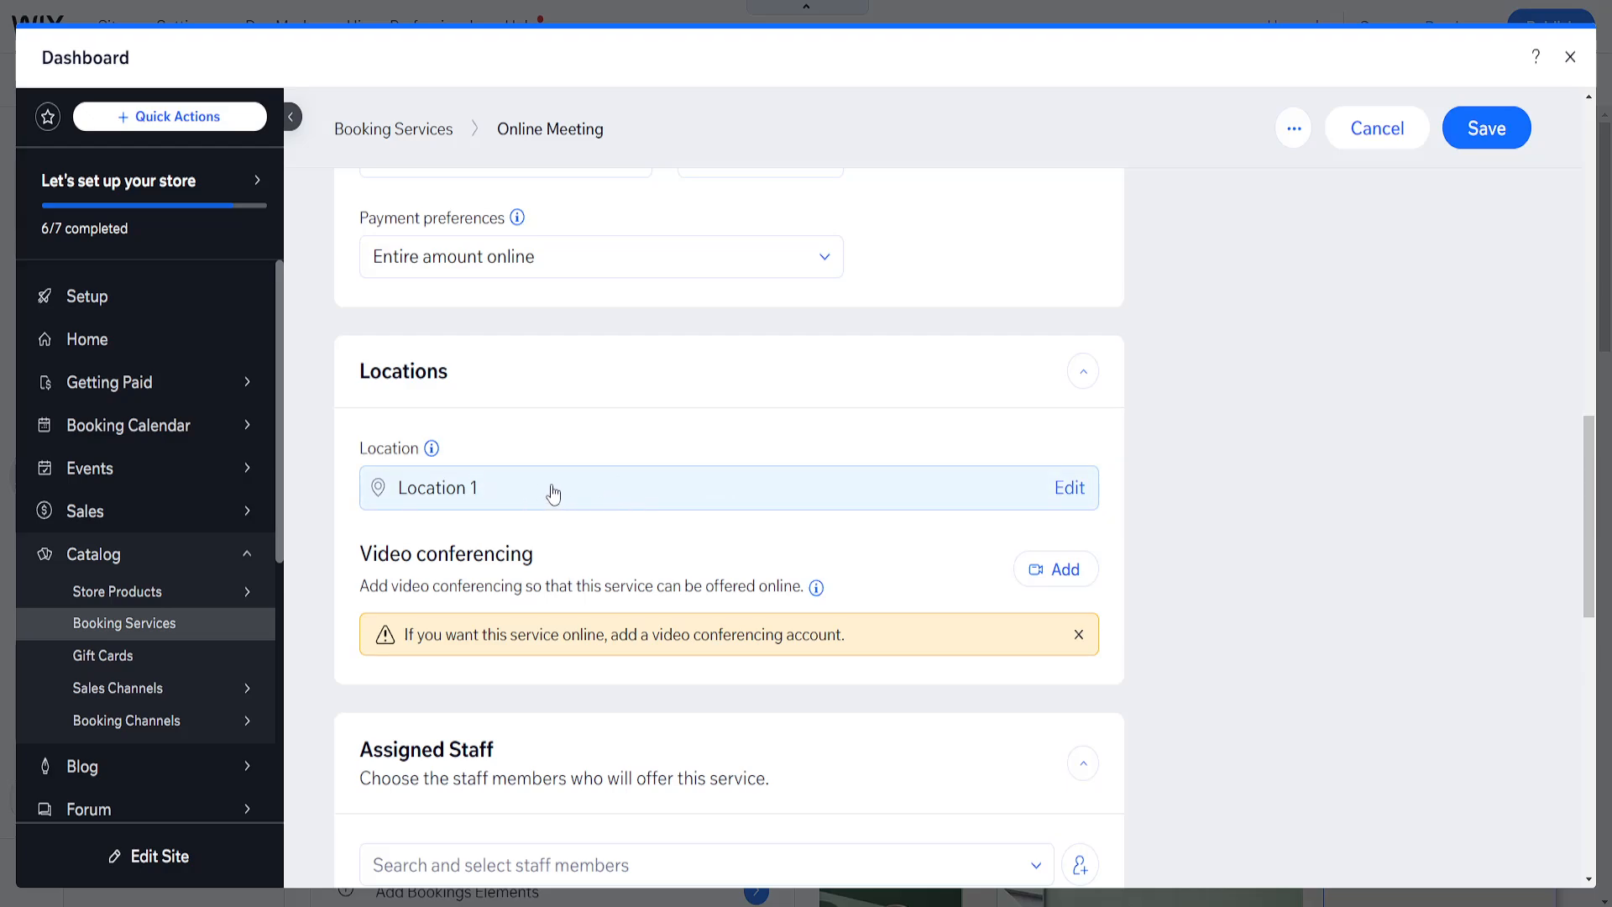
scroll(757, 550, down, 1)
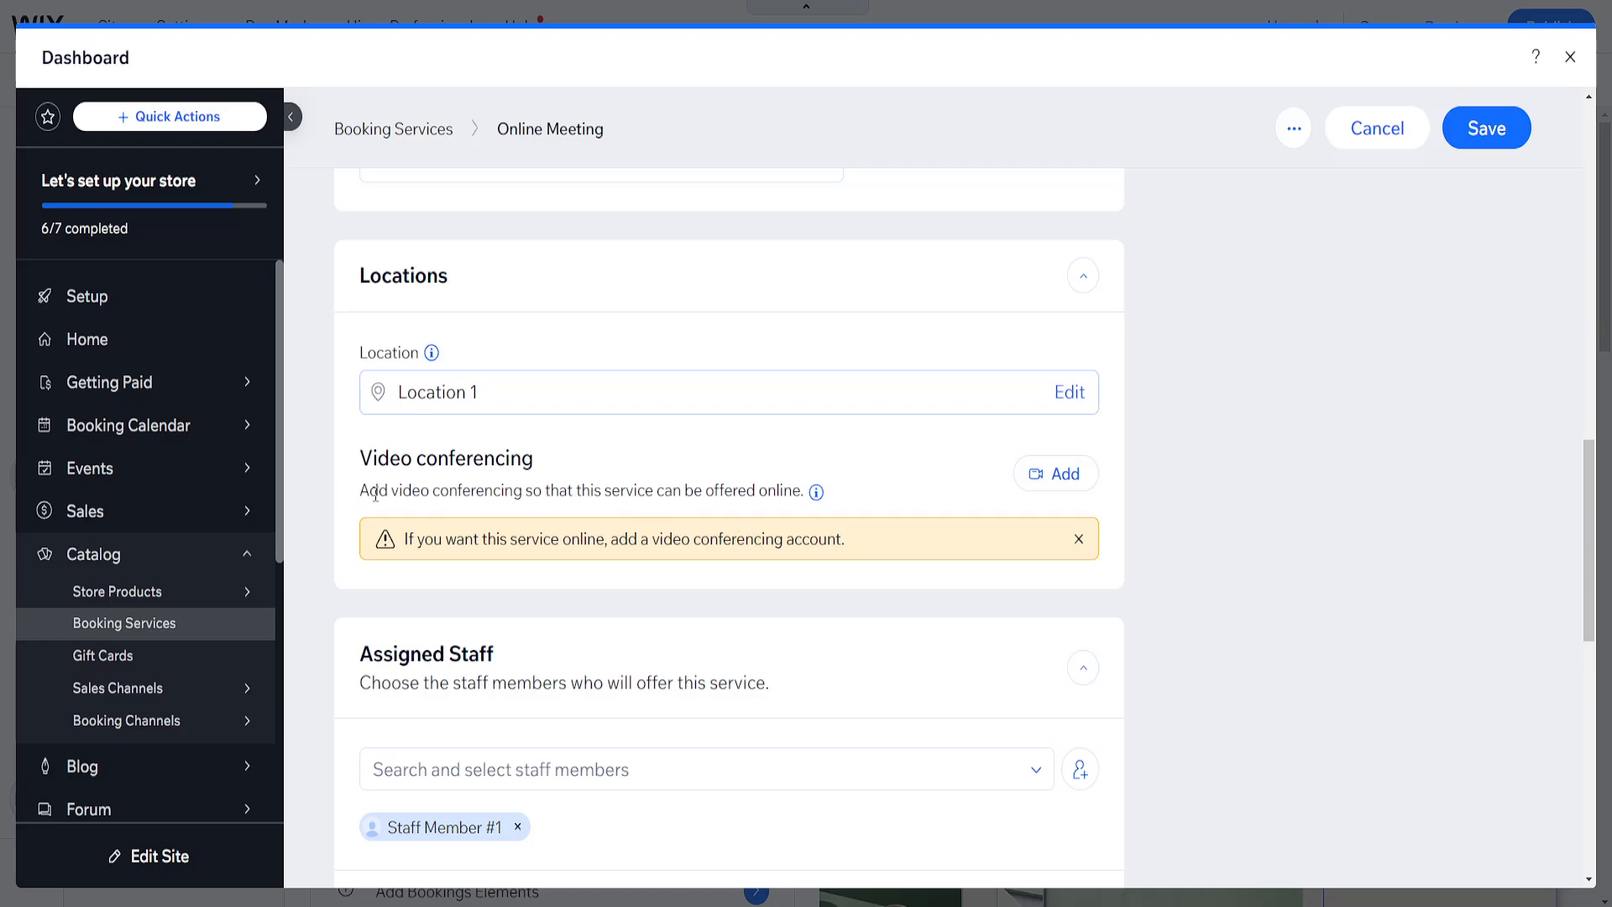
drag(407, 496, 779, 492)
click(781, 492)
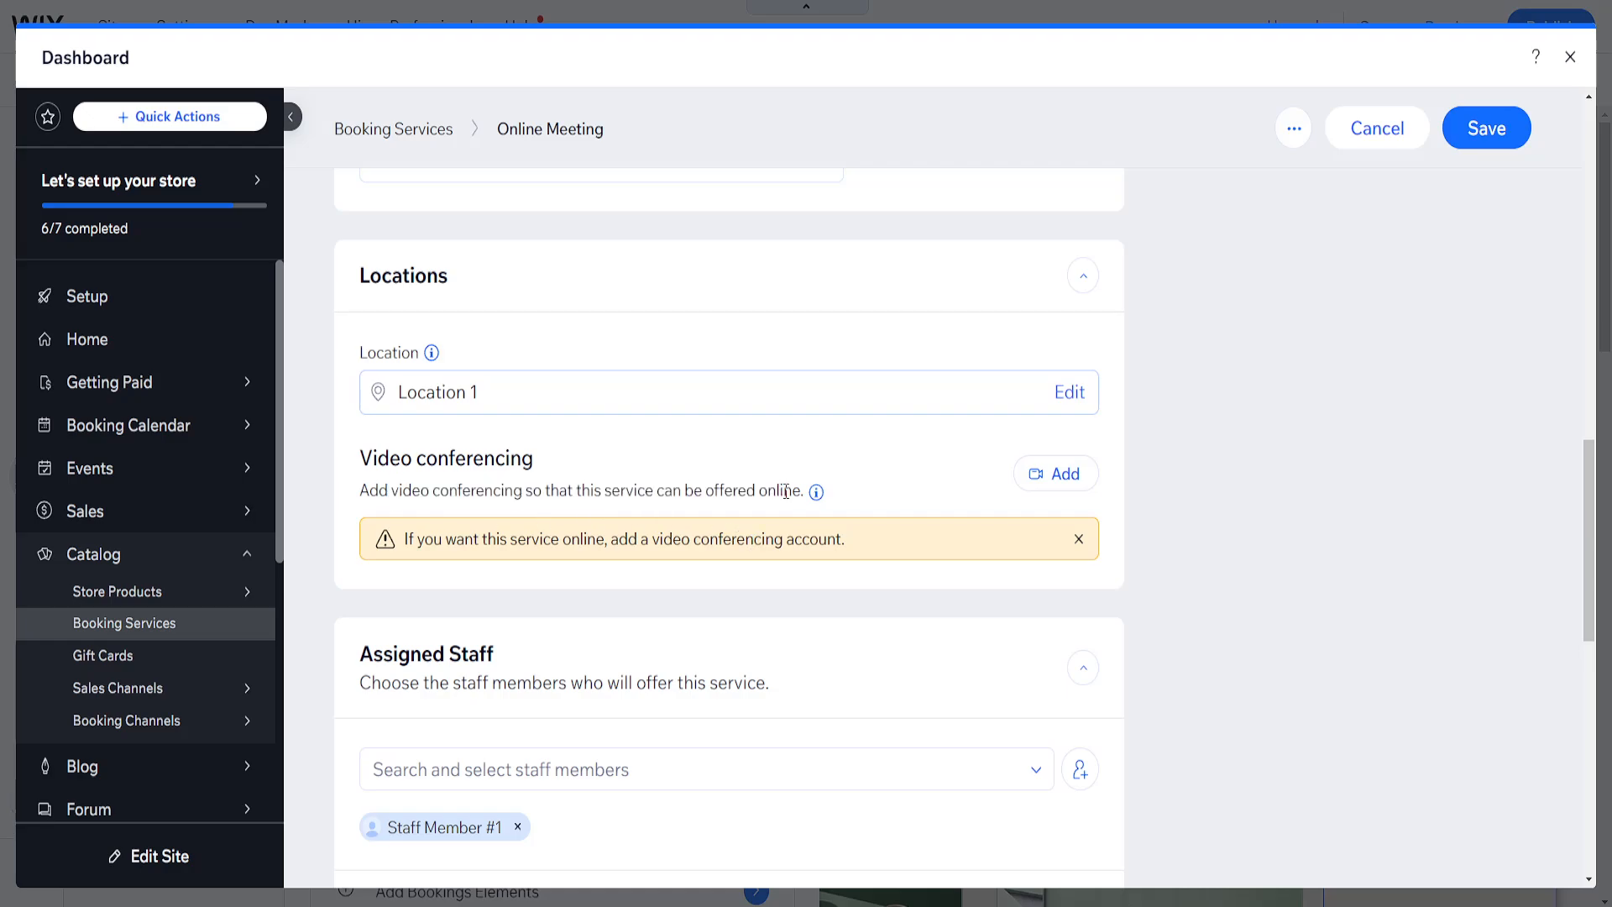
click(1042, 480)
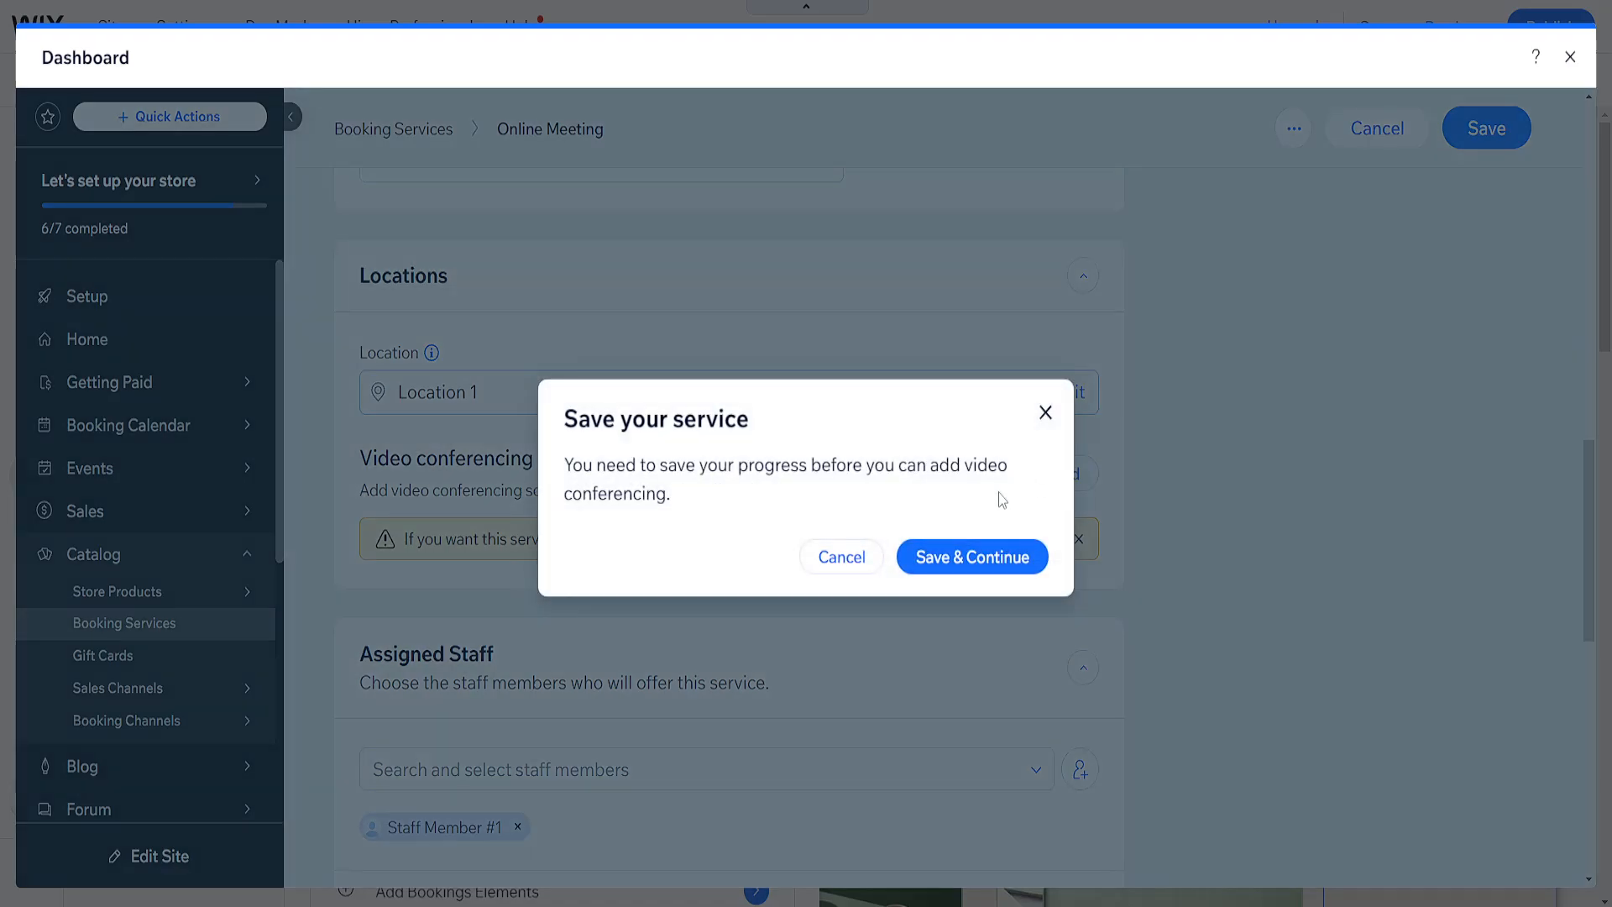
click(1045, 414)
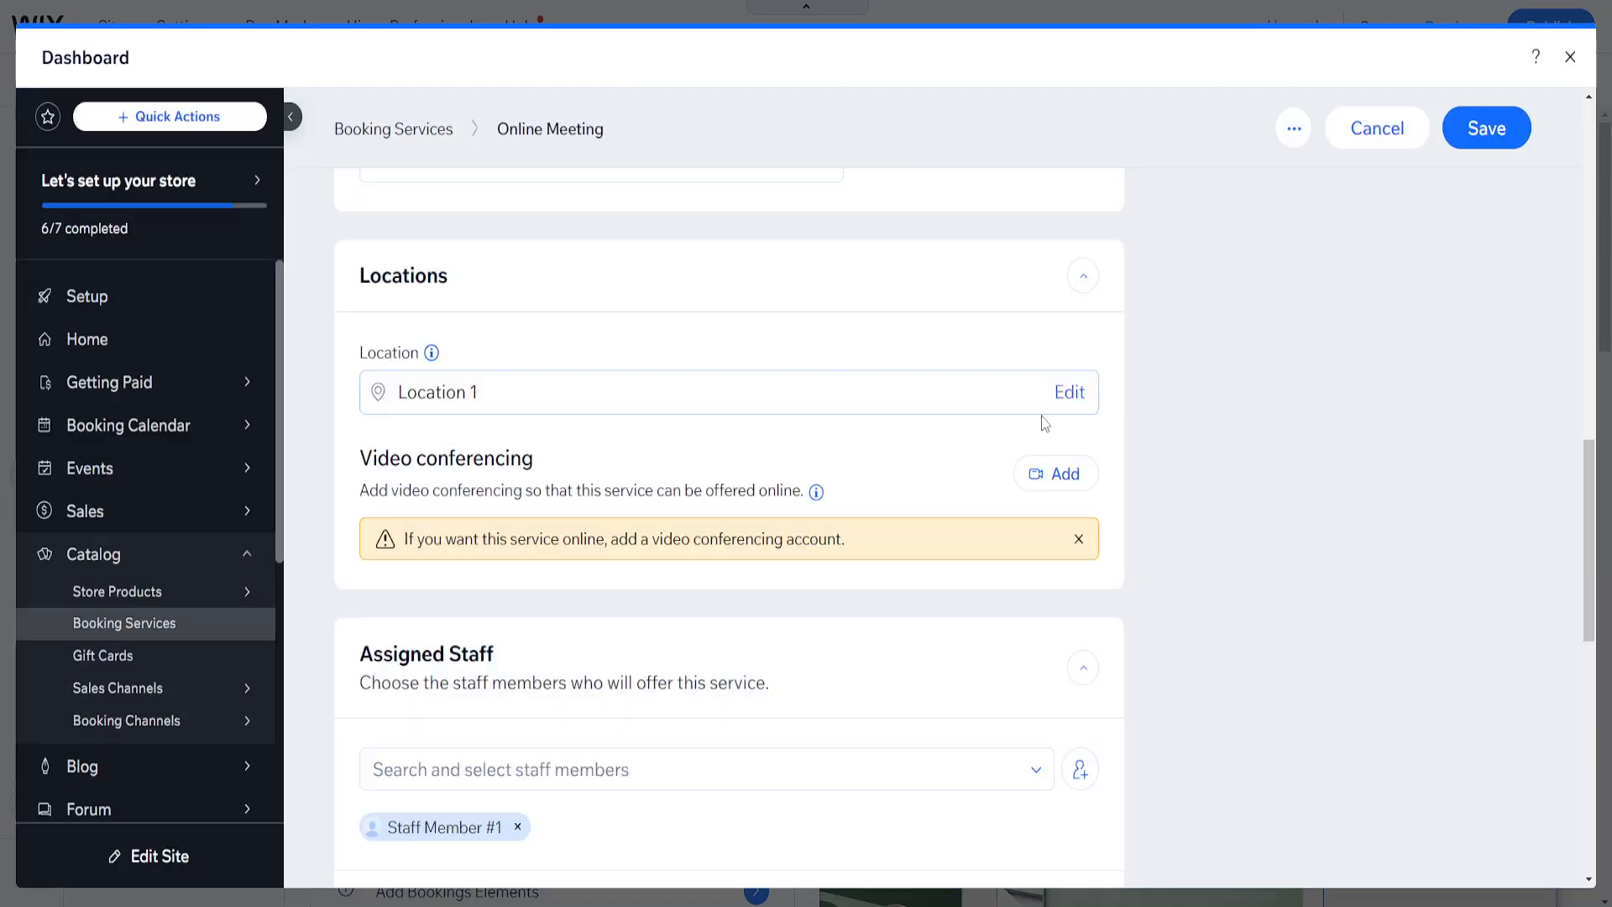
Step: Save the "Online consultation" service with its assigned staff member and close the popup over the services list
scroll(1042, 487, down, 5)
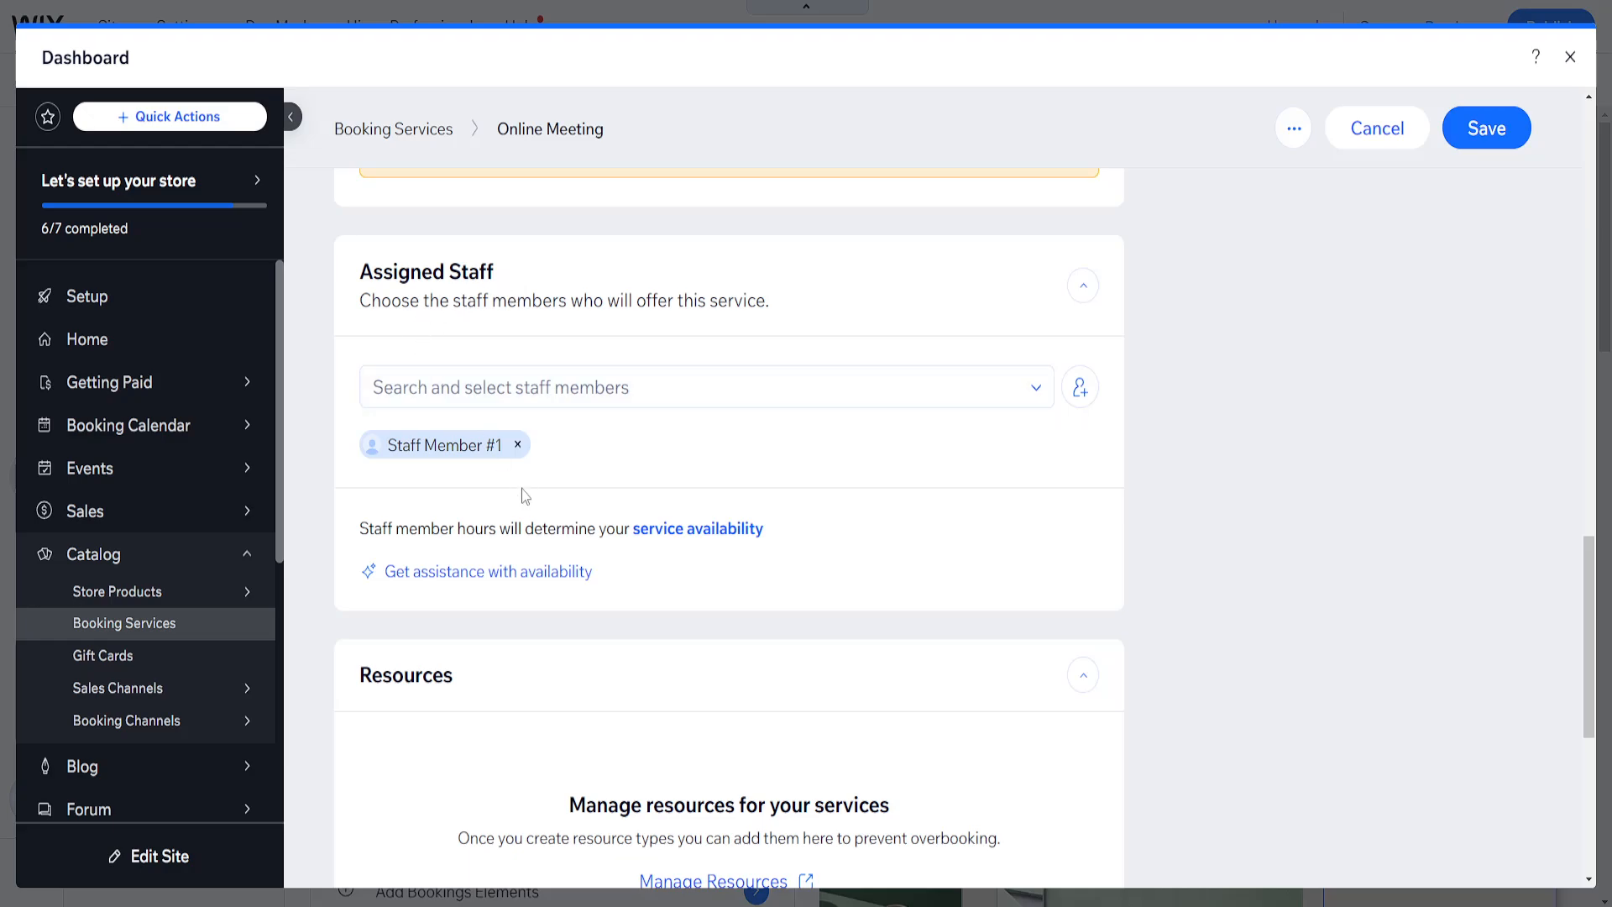
scroll(525, 495, down, 6)
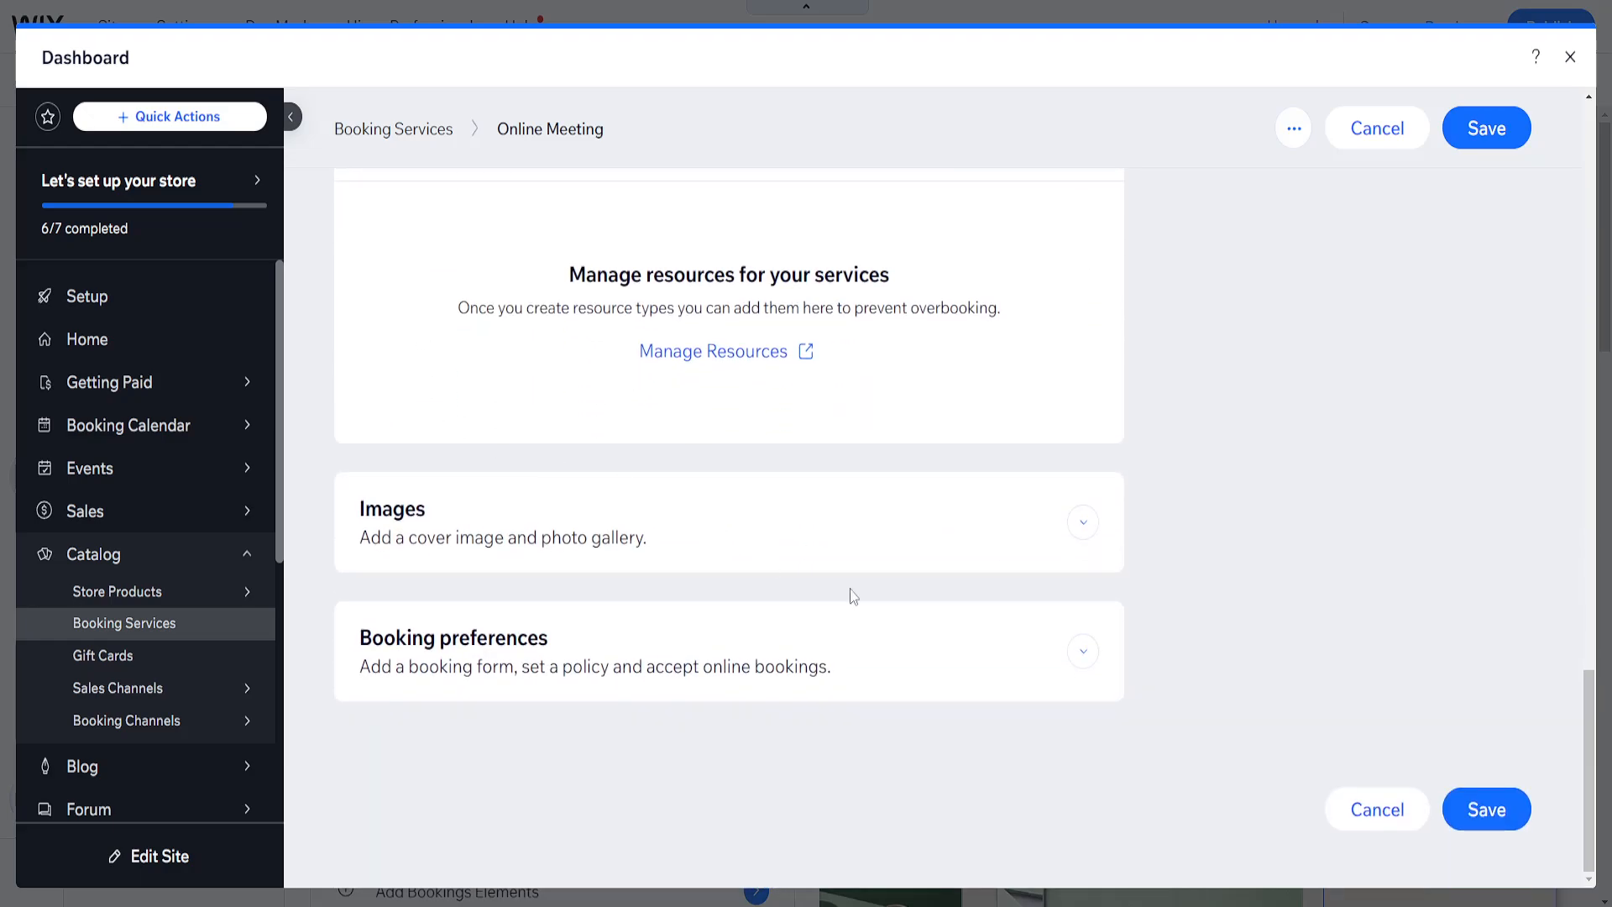
click(1469, 813)
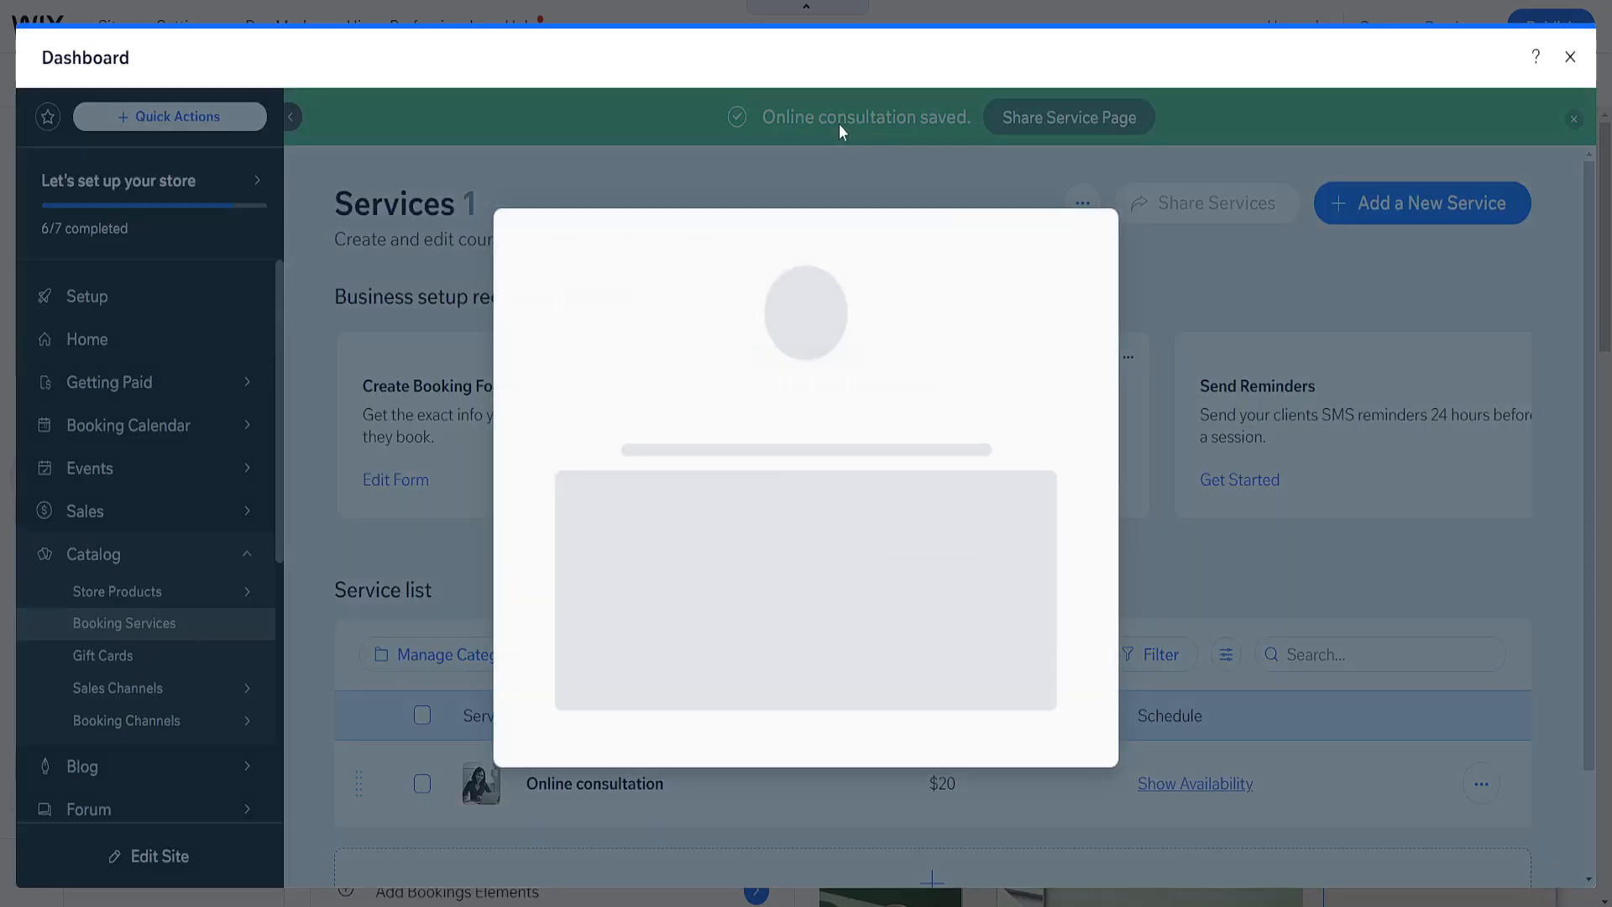
click(1090, 181)
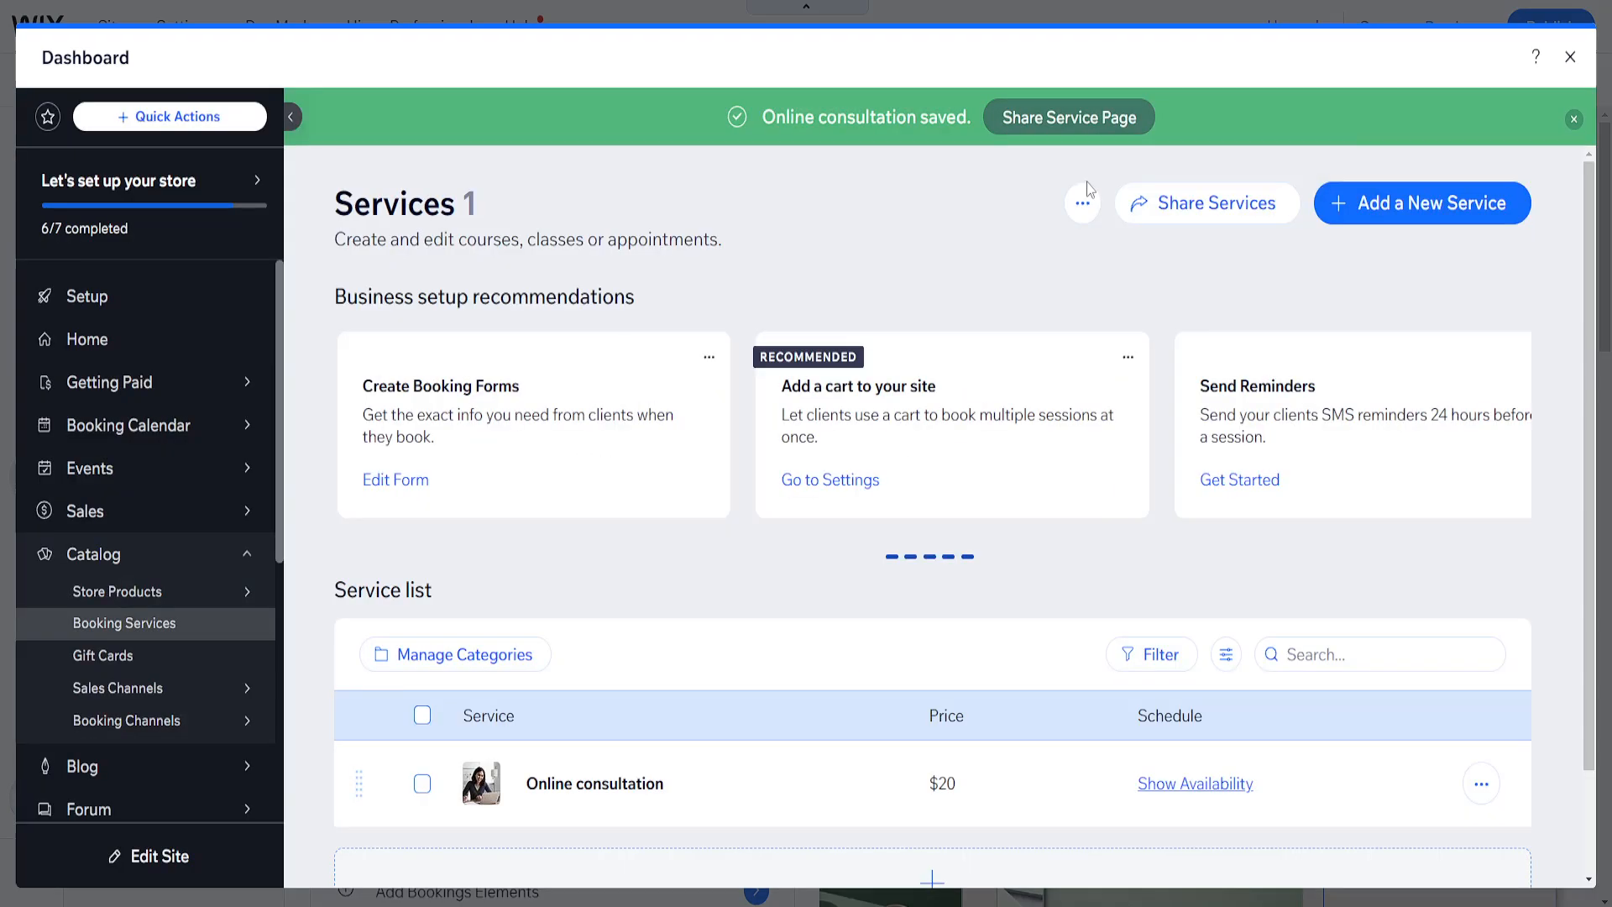
Step: Try to share the "Online consultation" service page and review the services list with its setup recommendations
click(1058, 126)
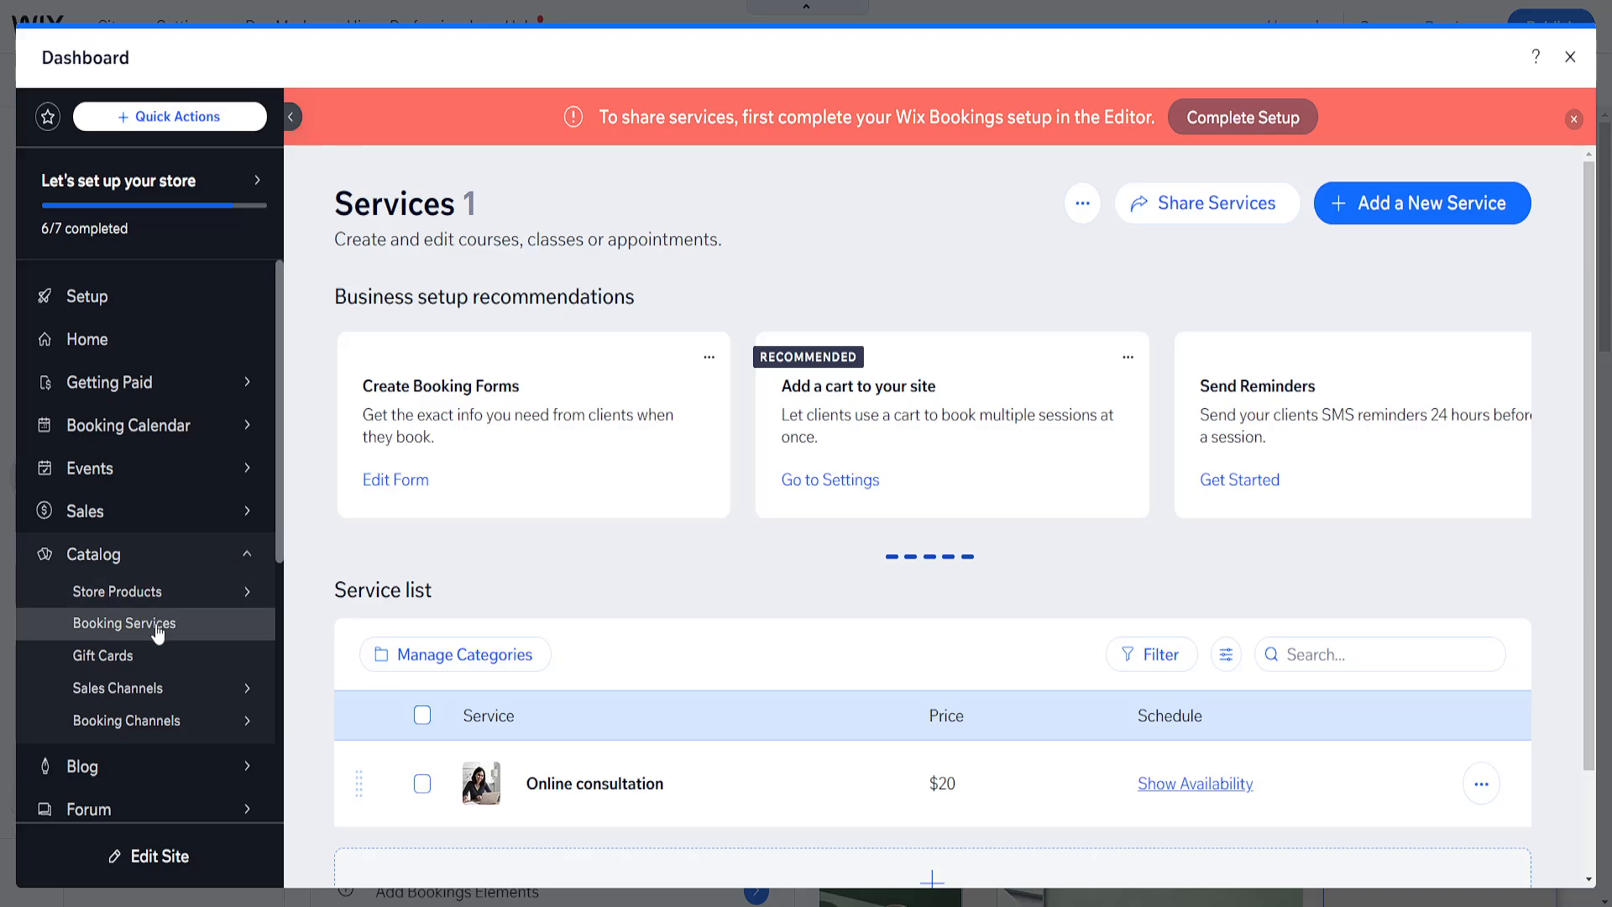
scroll(716, 607, down, 2)
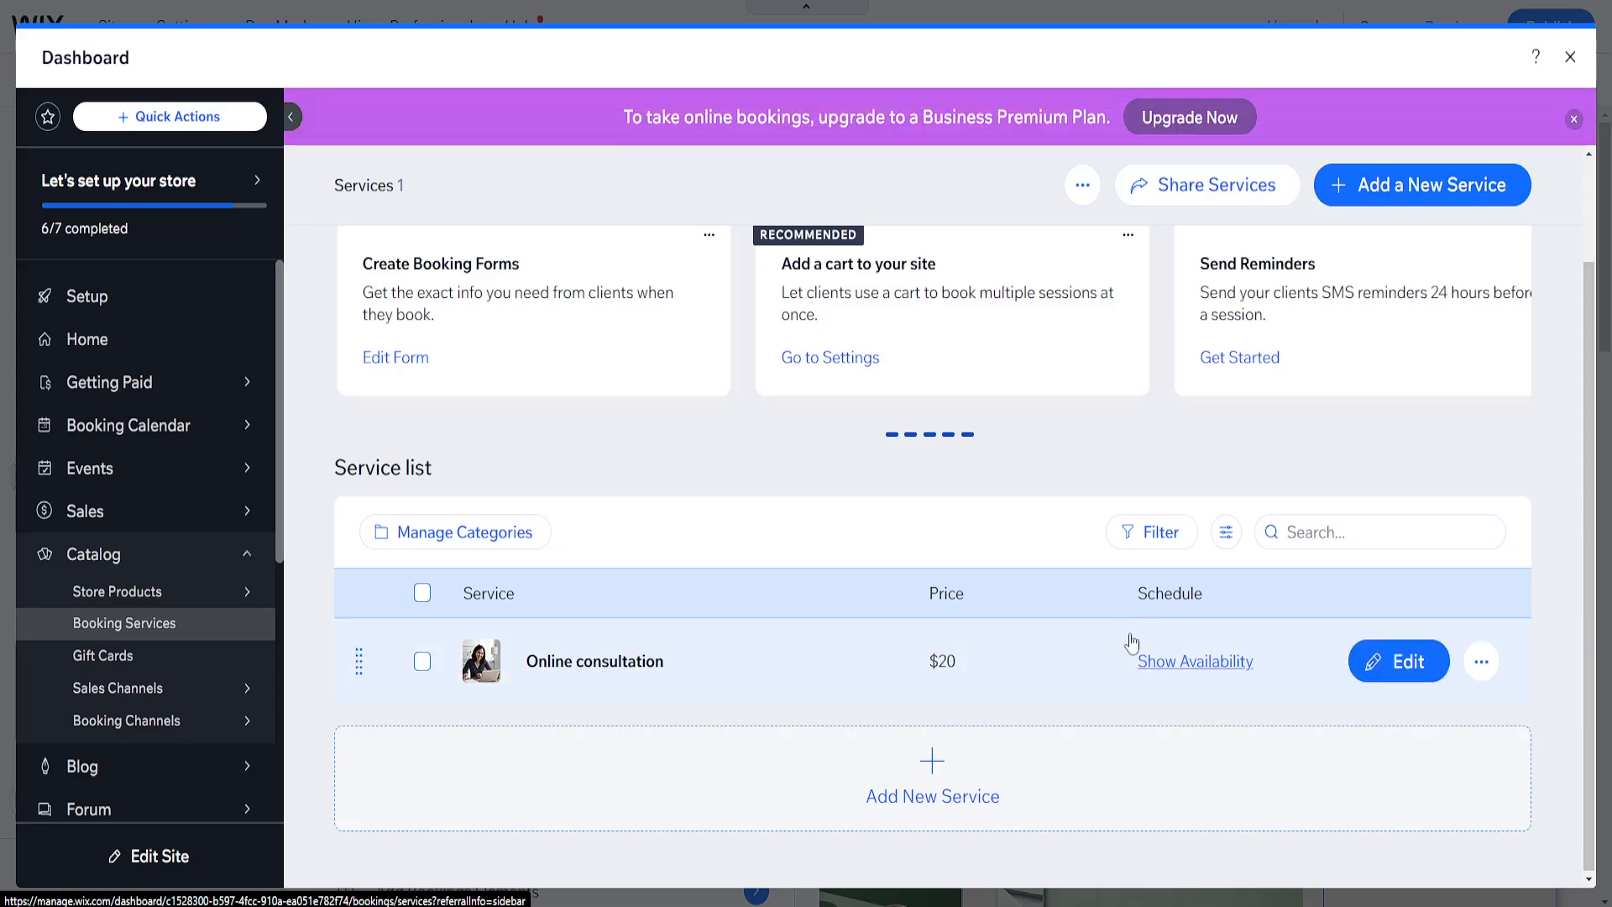
scroll(1477, 672, up, 2)
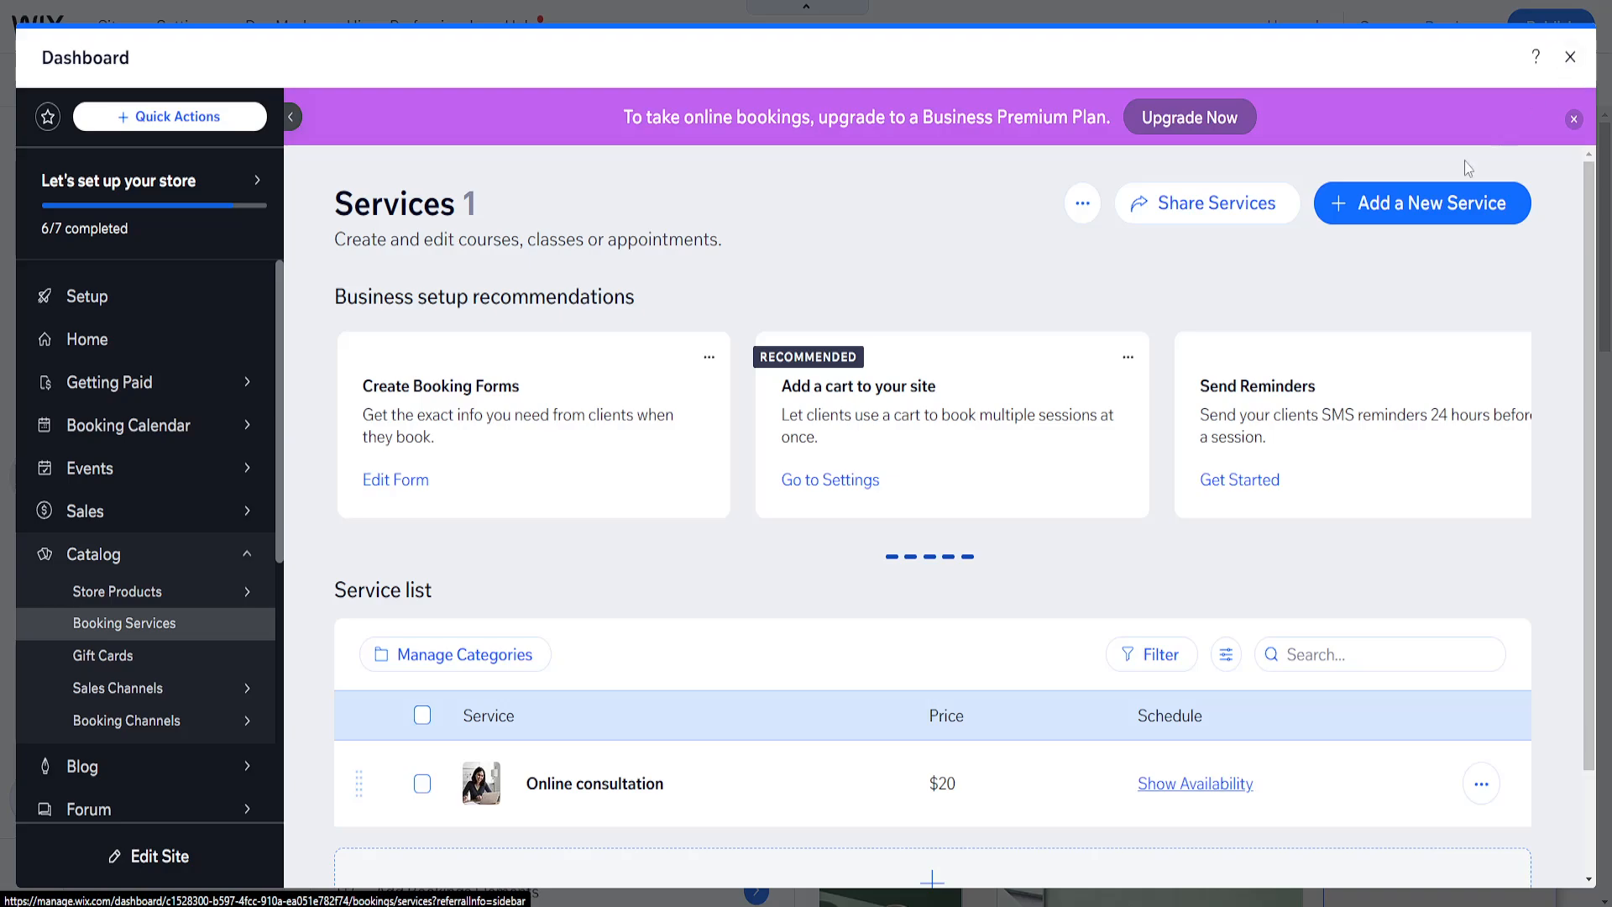
scroll(1468, 168, down, 2)
scroll(1503, 252, up, 2)
Step: Close the dashboard to return to the site editor and select the header of the Book Online page
click(1569, 57)
click(986, 336)
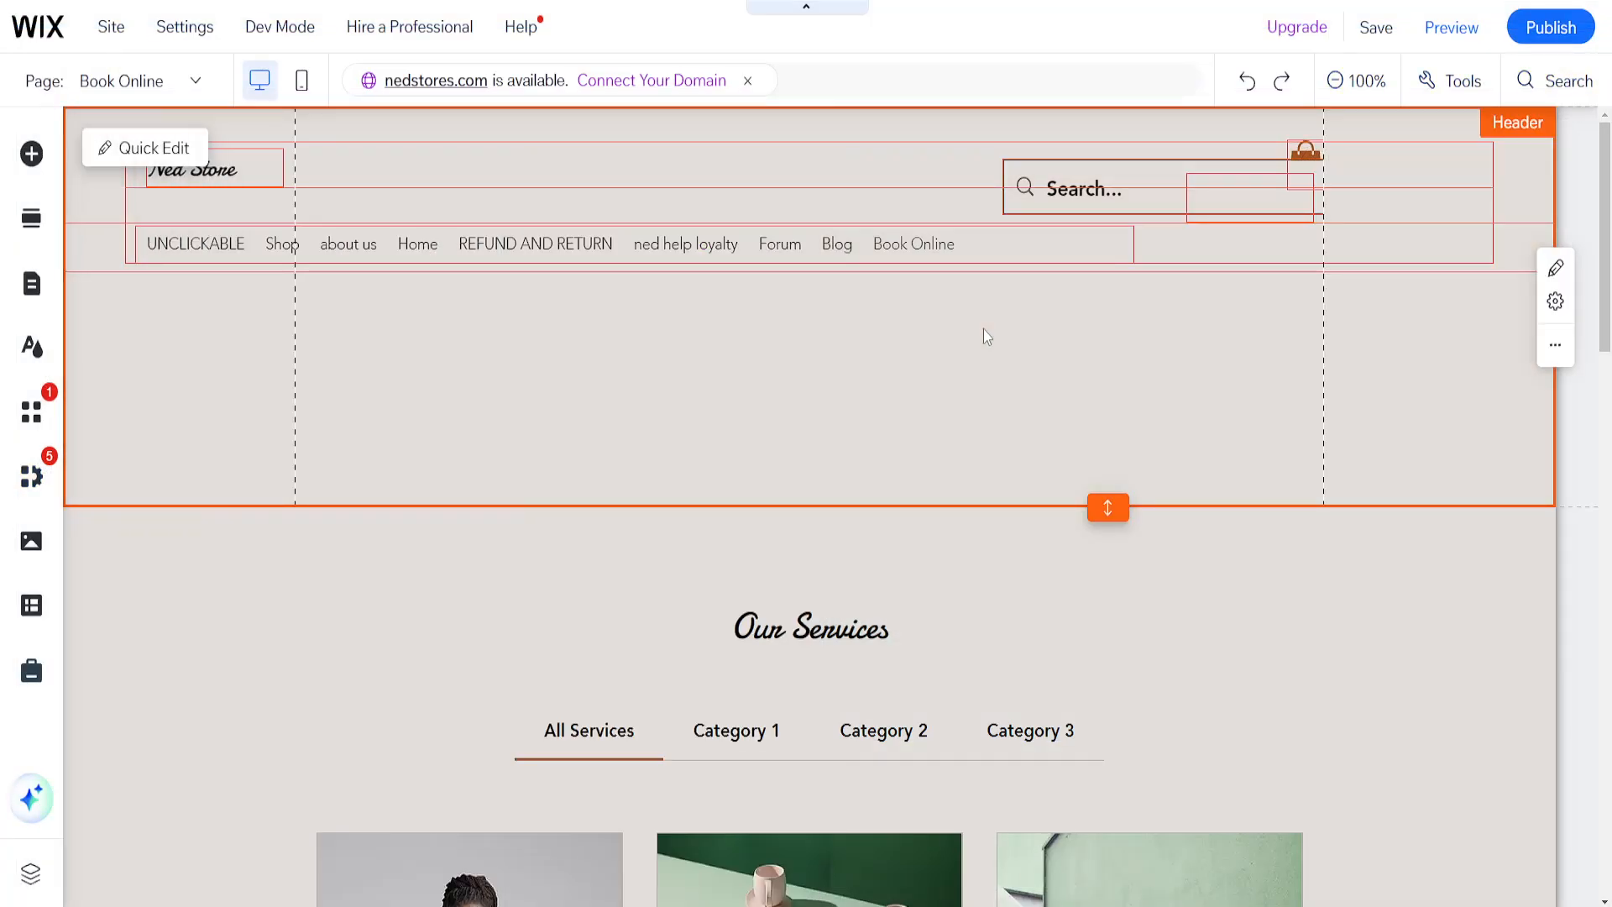